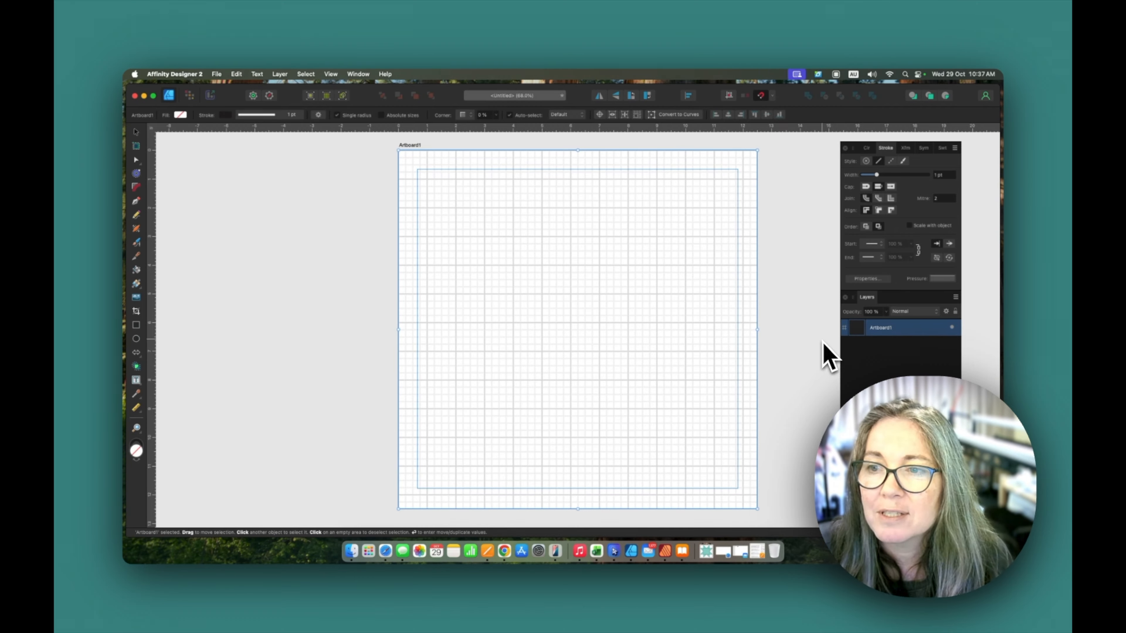
Step: Resize the artboard to a 12 by 12 in square
mouse_move(757, 509)
left_mouse_down()
mouse_move(743, 494)
mouse_move(764, 516)
left_mouse_up()
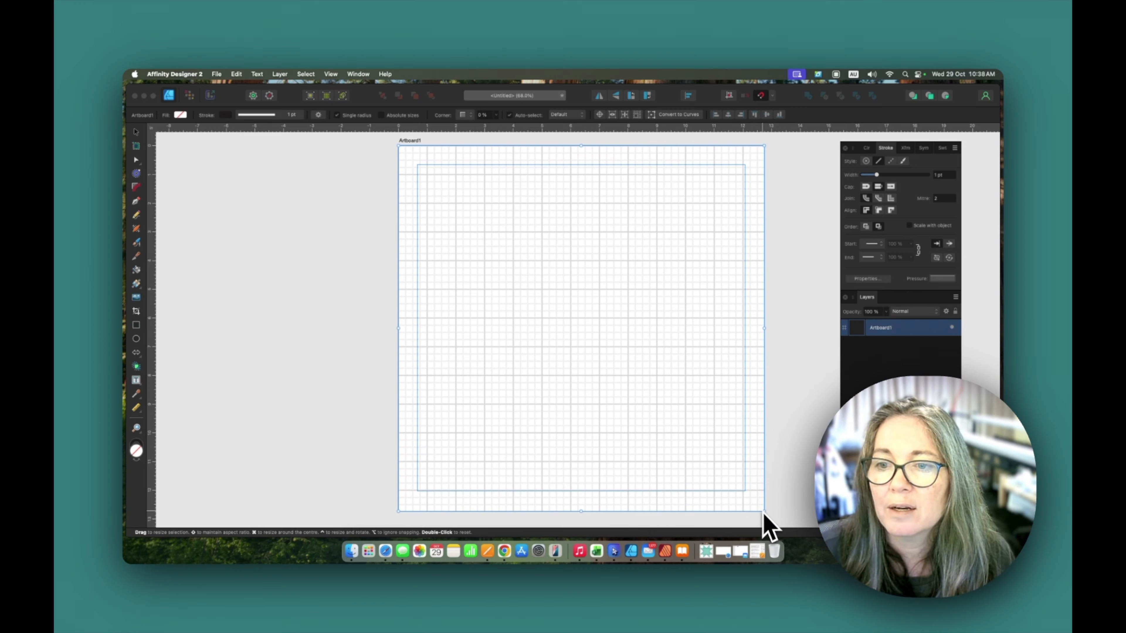
left_click_drag(764, 512, 745, 493)
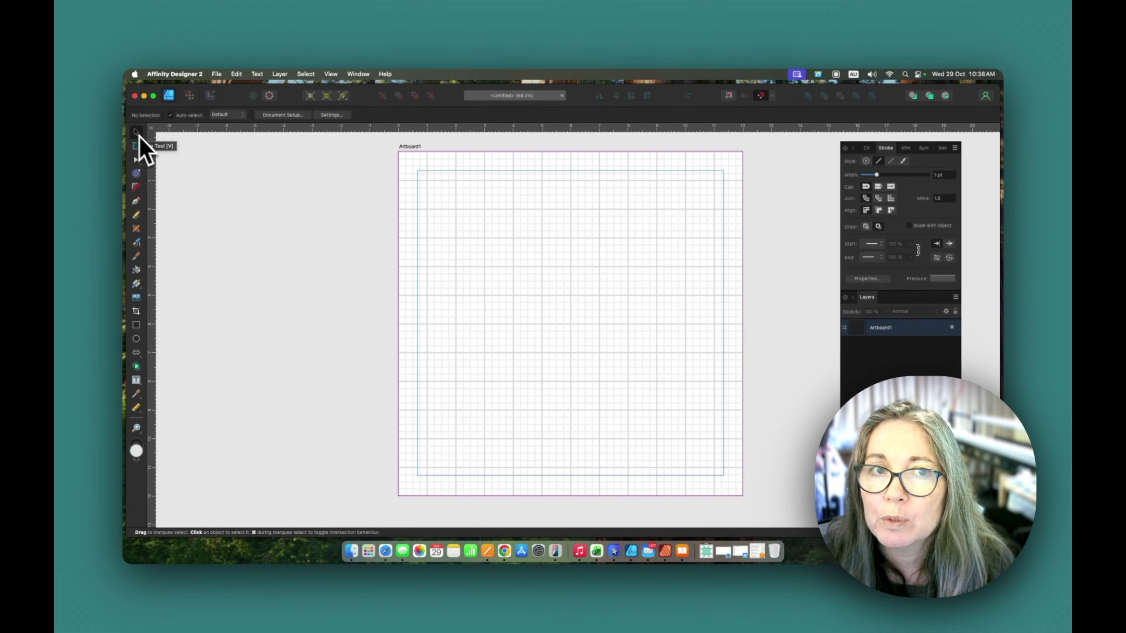
Step: Place the Sawtooth-Star.png image from the downloads on the canvas beside the artboard as a reference
left_click(707, 551)
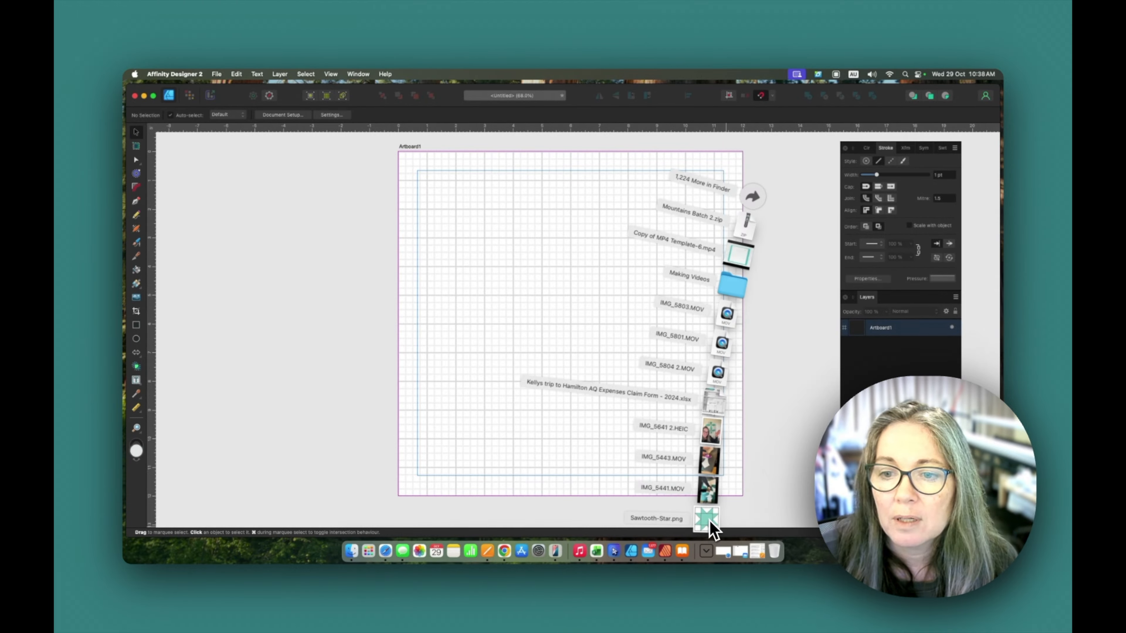
left_click_drag(711, 530, 279, 368)
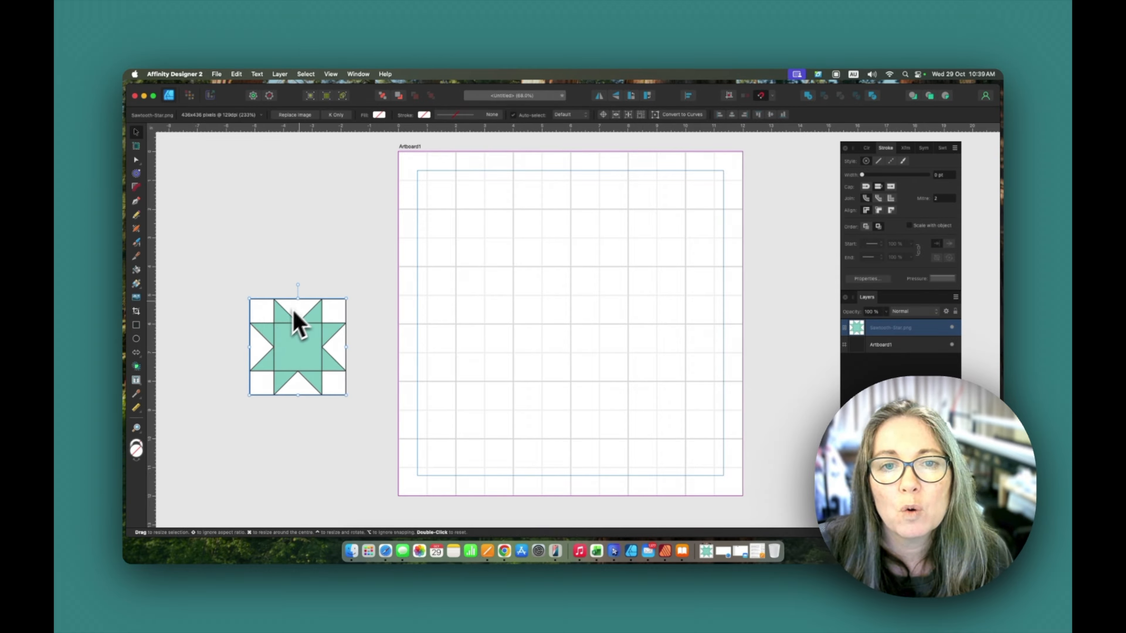
left_click(418, 336)
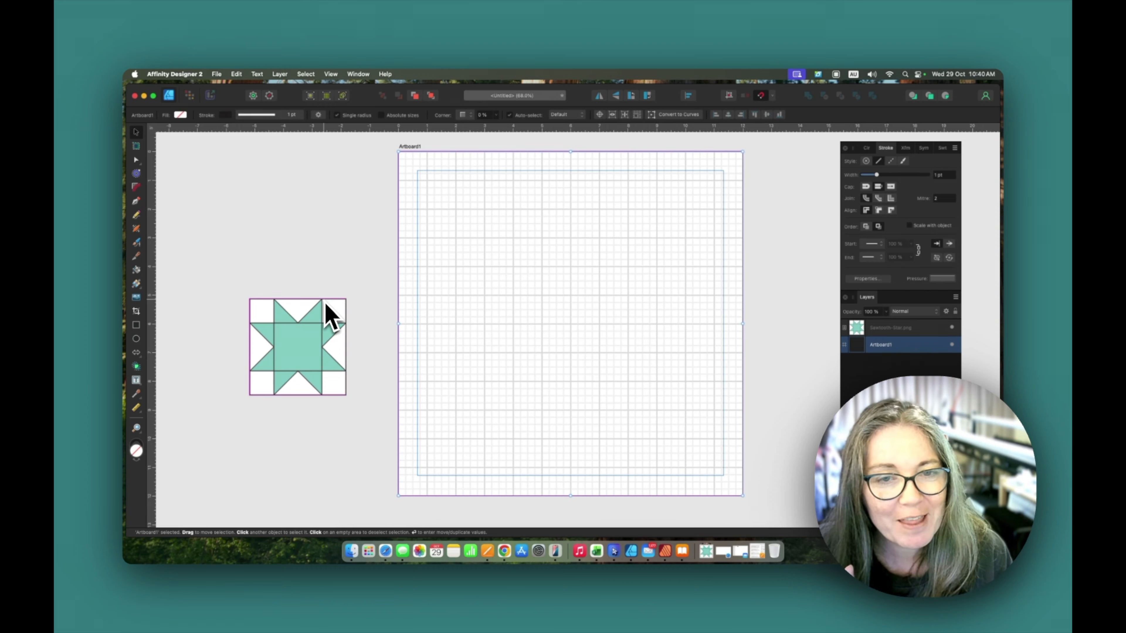
scroll(345, 331, "up", 1)
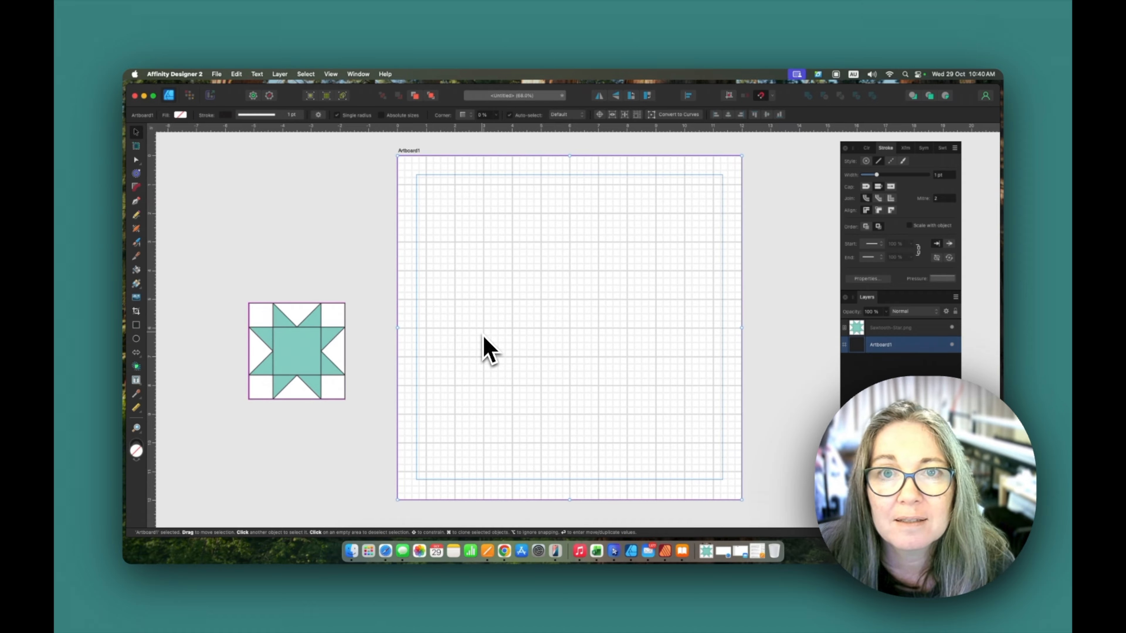
left_click(327, 360)
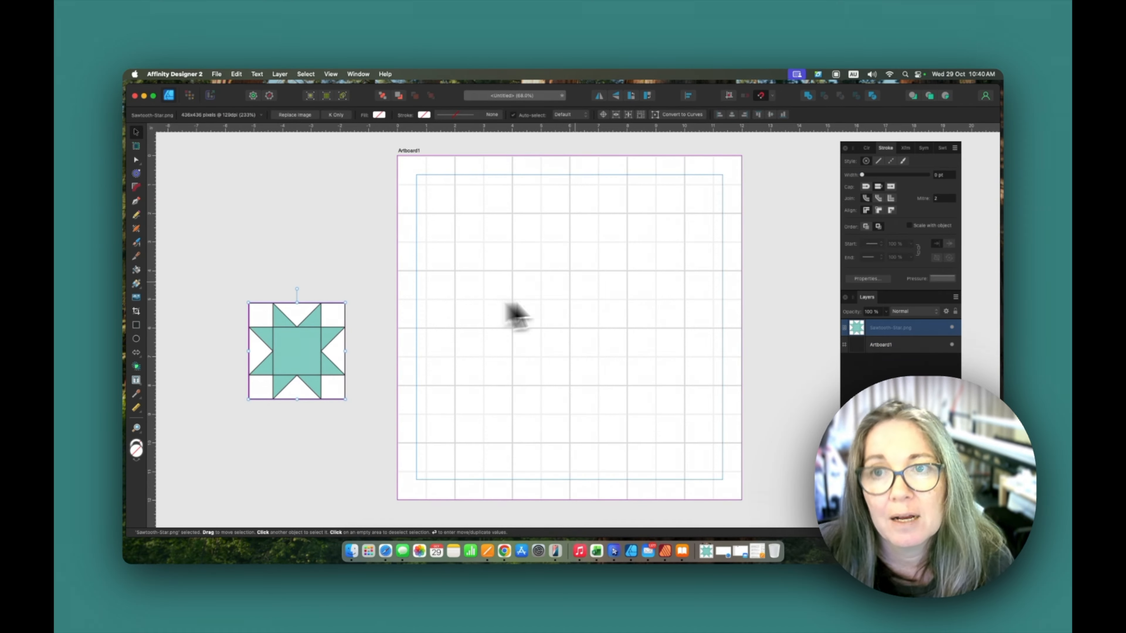
Step: Draw a 3 by 3 in square with the Rectangle tool in the artboard's upper-left corner
left_click(480, 190)
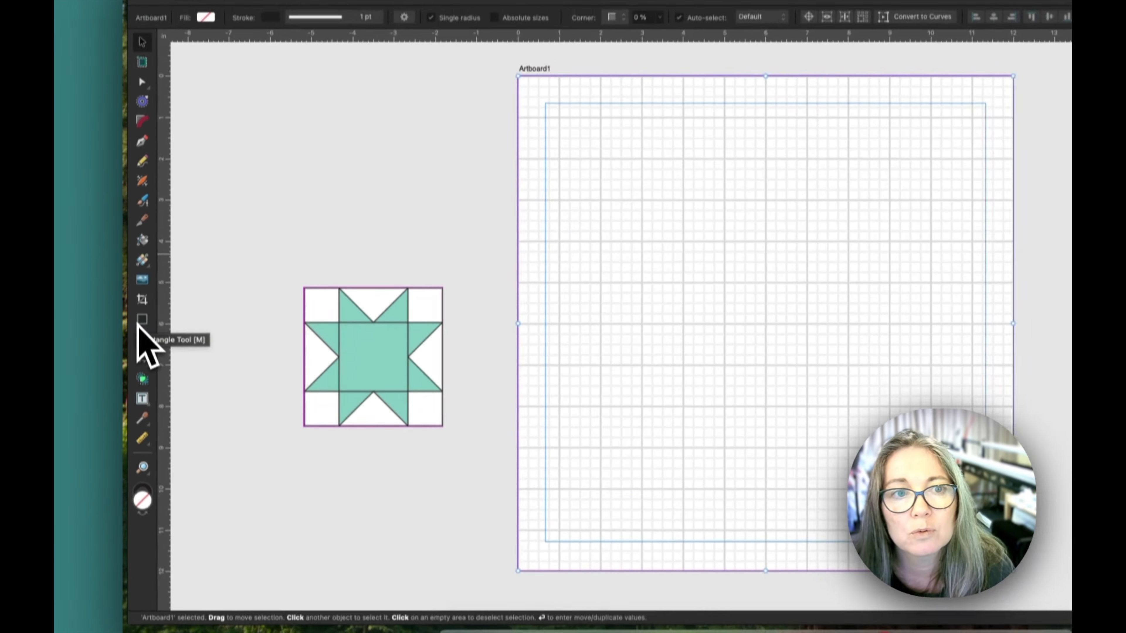
left_click(144, 317)
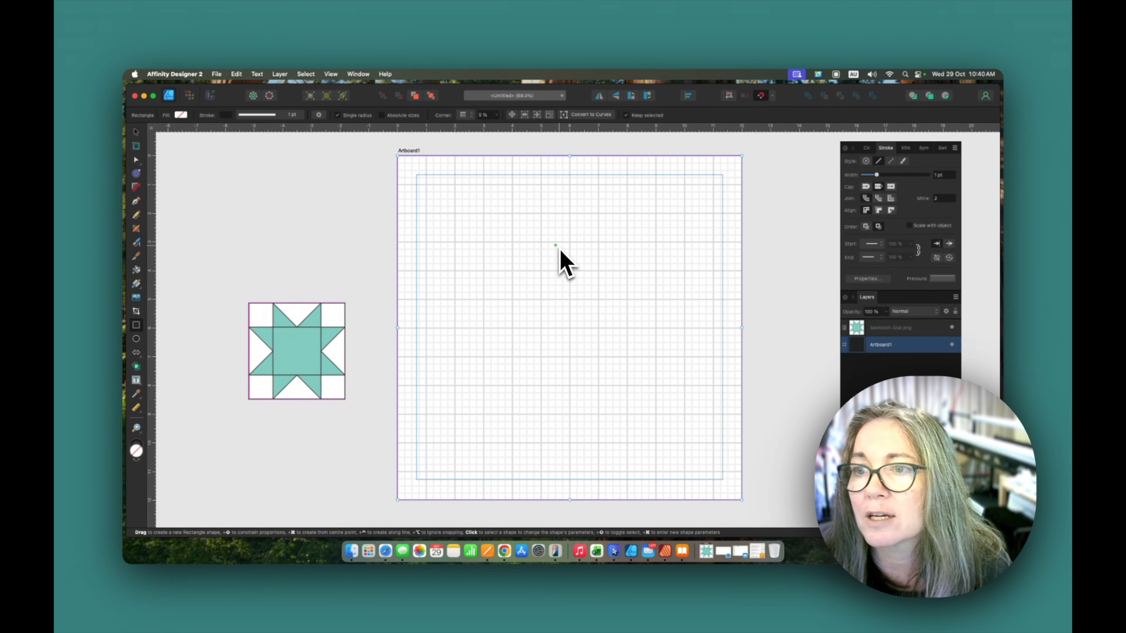
left_click_drag(398, 156, 483, 241)
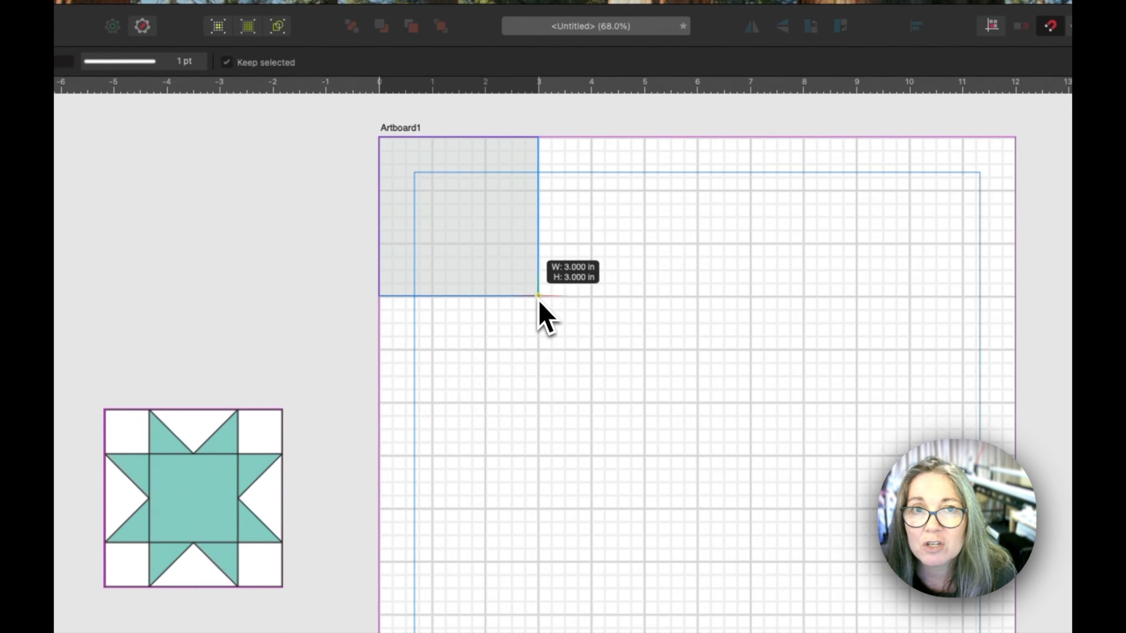
left_click_drag(538, 296, 551, 296)
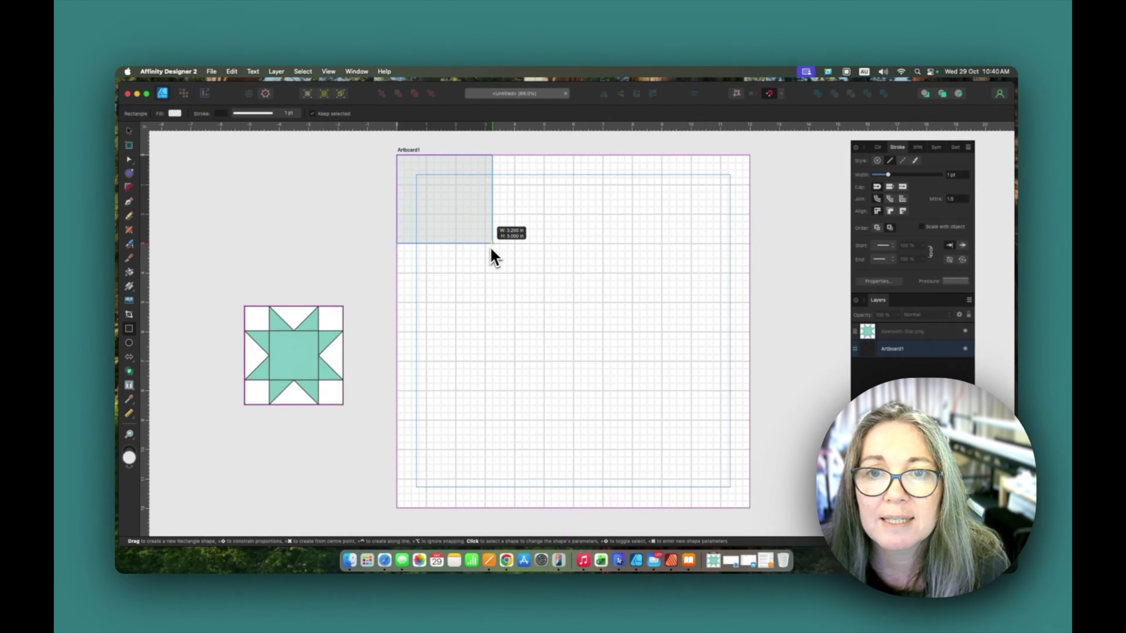
left_click_drag(491, 249, 487, 248)
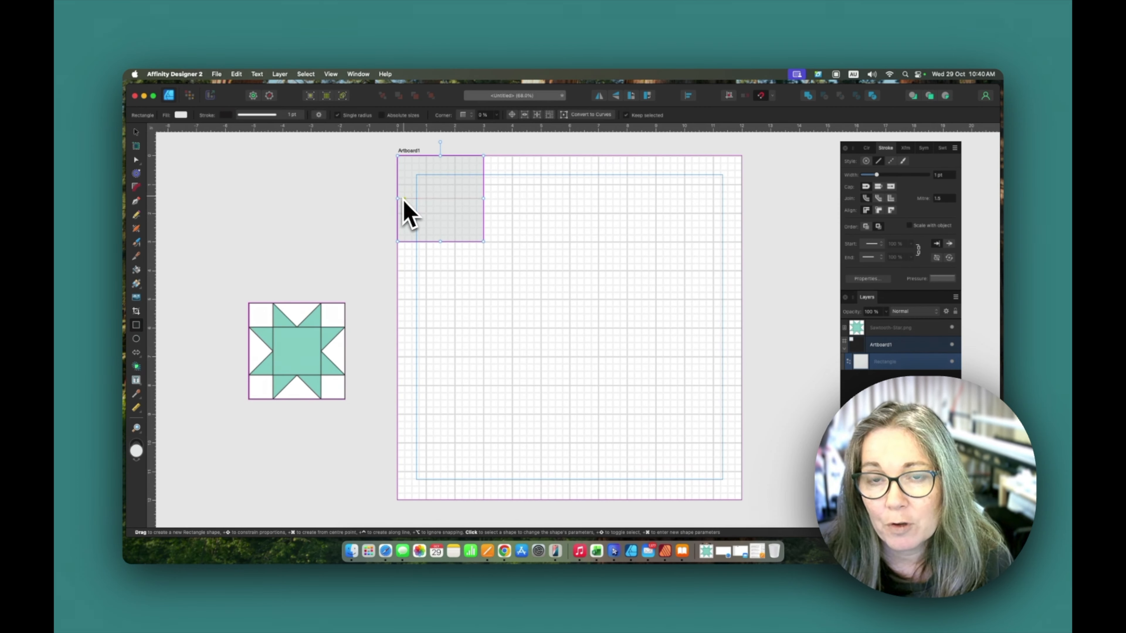
Step: Duplicate the square, and then the resulting pair, to form a row of four squares along the artboard's upper edge
key("v")
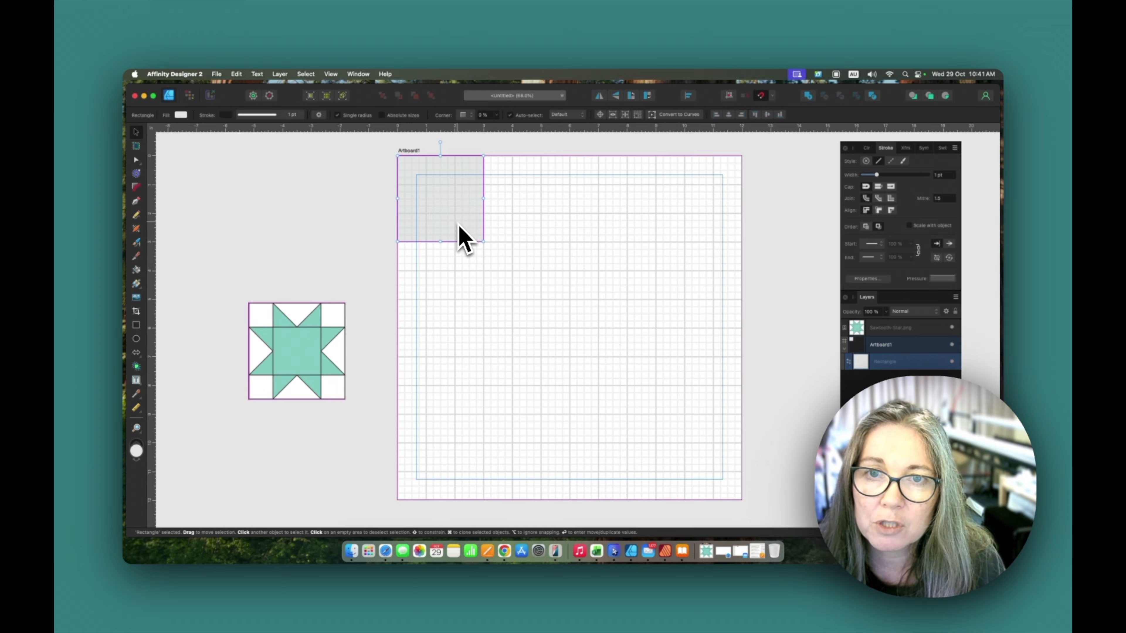
mouse_move(450, 217)
left_mouse_down()
mouse_move(575, 282)
mouse_move(560, 244)
mouse_move(611, 280)
mouse_move(618, 255)
mouse_move(597, 221)
mouse_move(568, 241)
mouse_move(527, 216)
mouse_move(553, 219)
mouse_move(526, 217)
mouse_move(538, 226)
left_mouse_up()
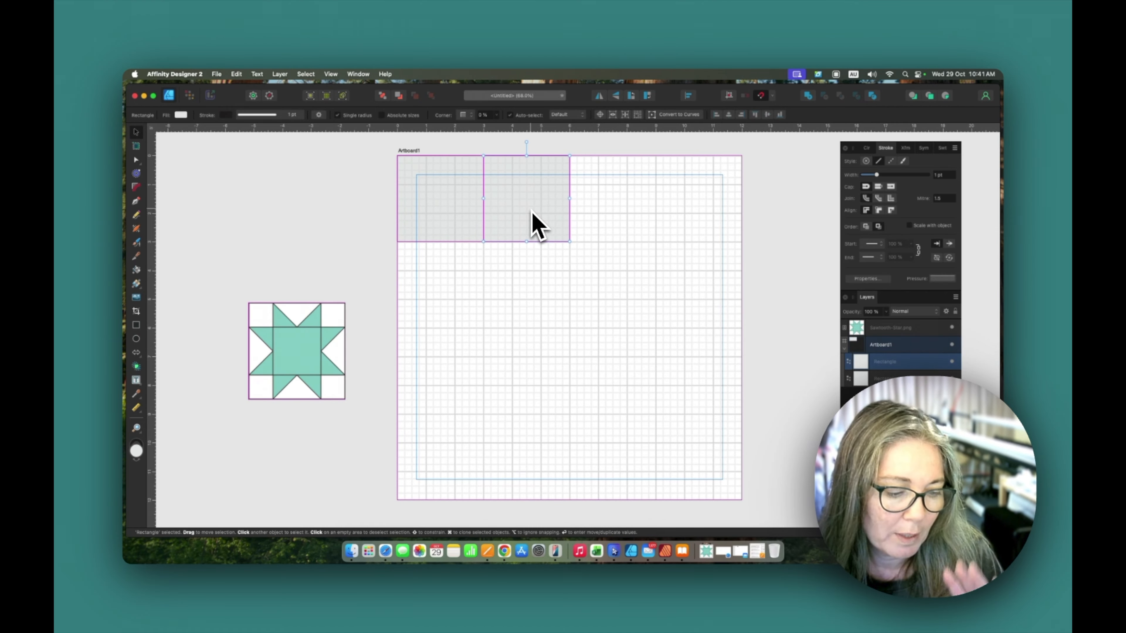
left_click_drag(376, 142, 595, 268)
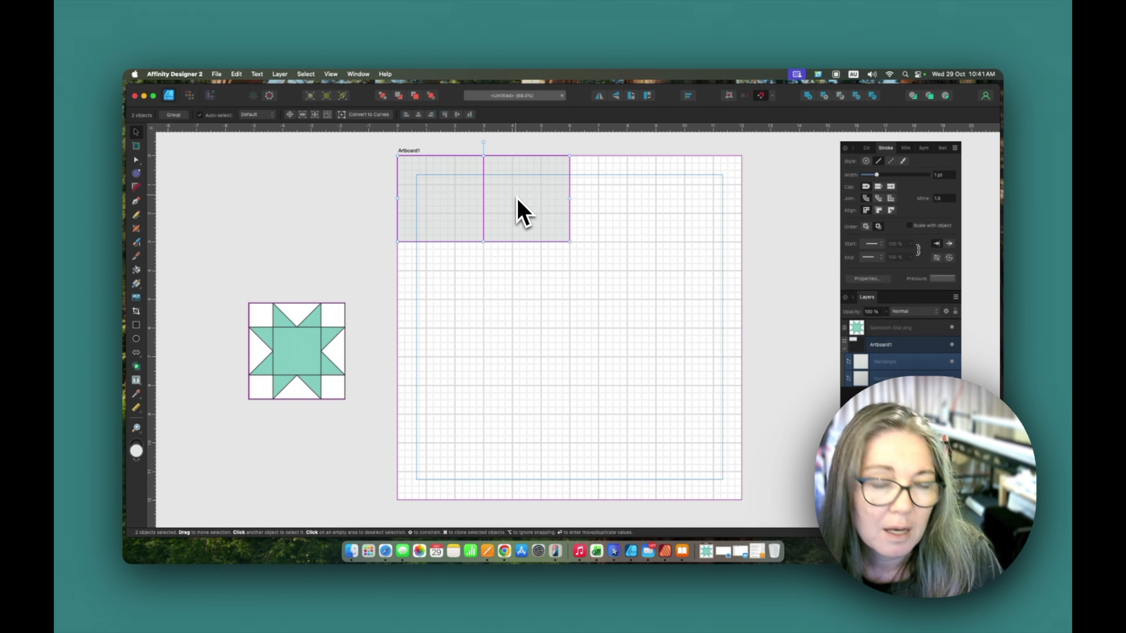
left_click_drag(512, 200, 682, 201)
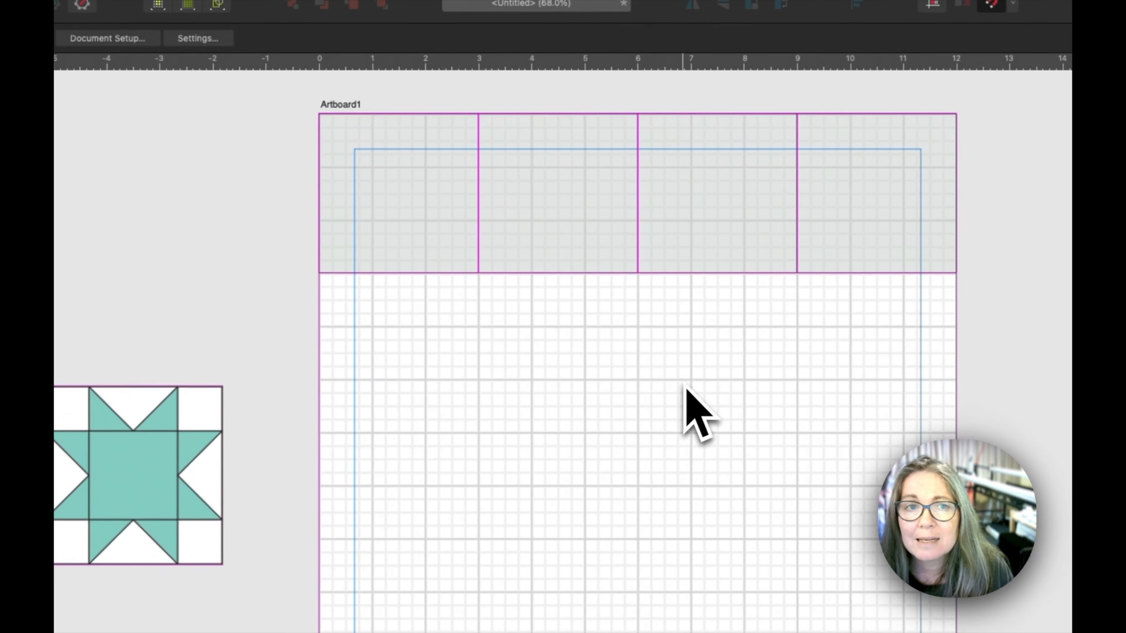
Step: Draw a straight diagonal with the Pen tool across the second square, from its upper-left to its lower-right corner
left_click(610, 244)
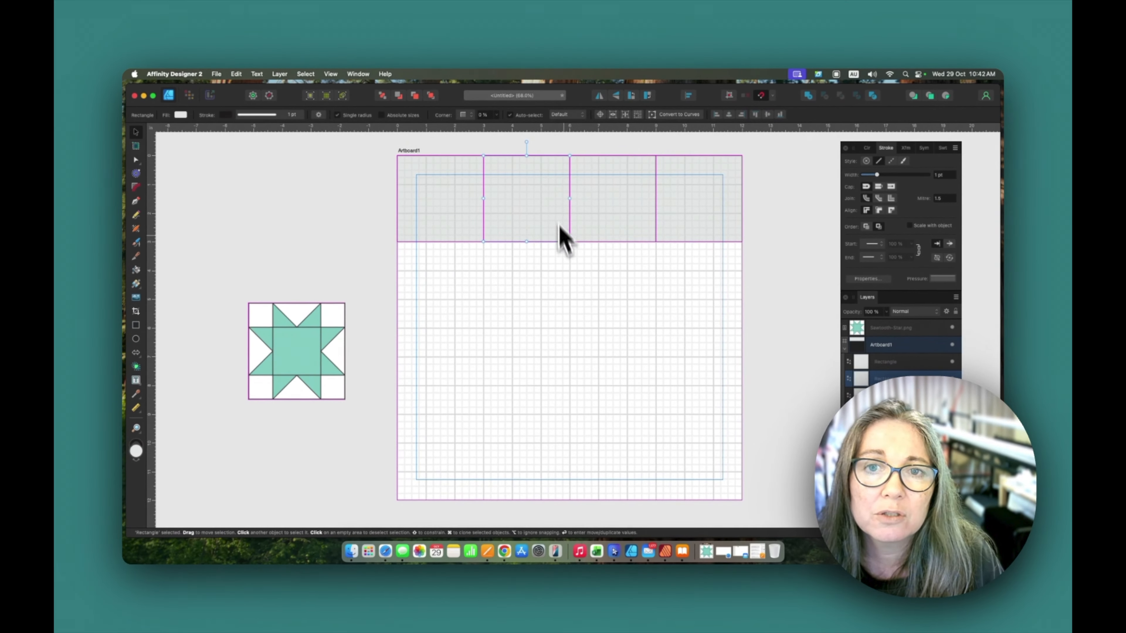
left_click(137, 203)
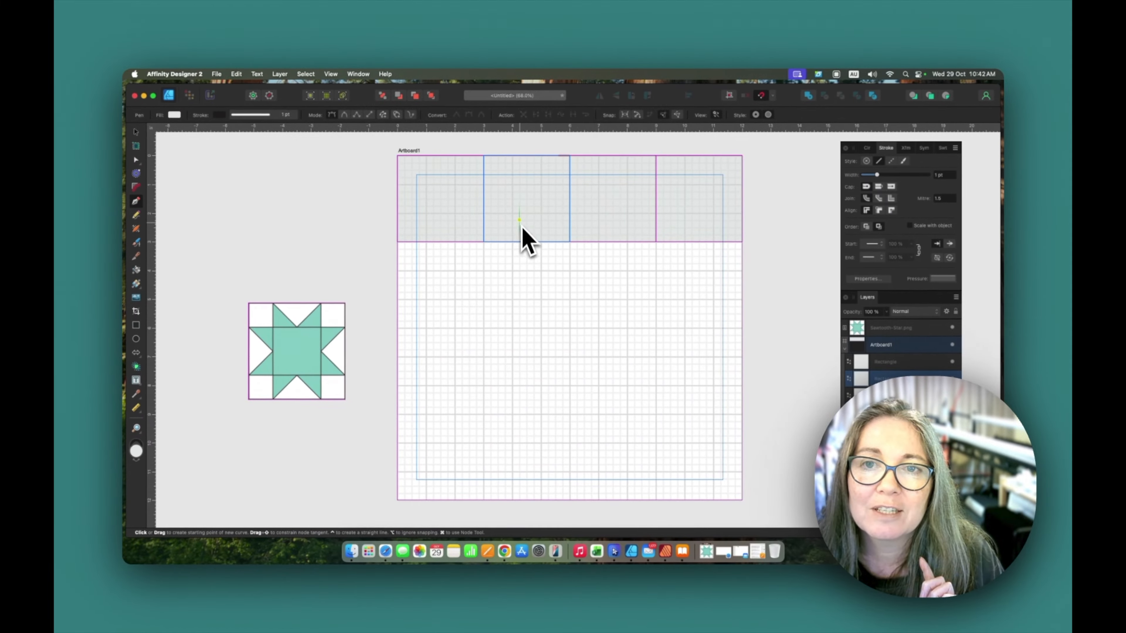
left_click(483, 156)
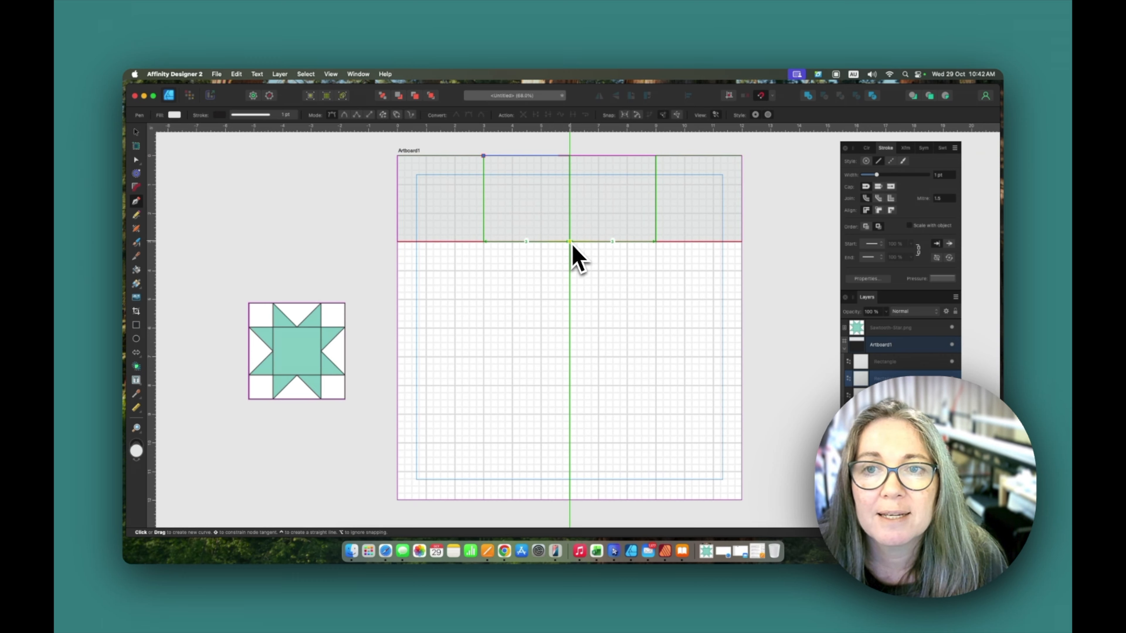
left_click(570, 242)
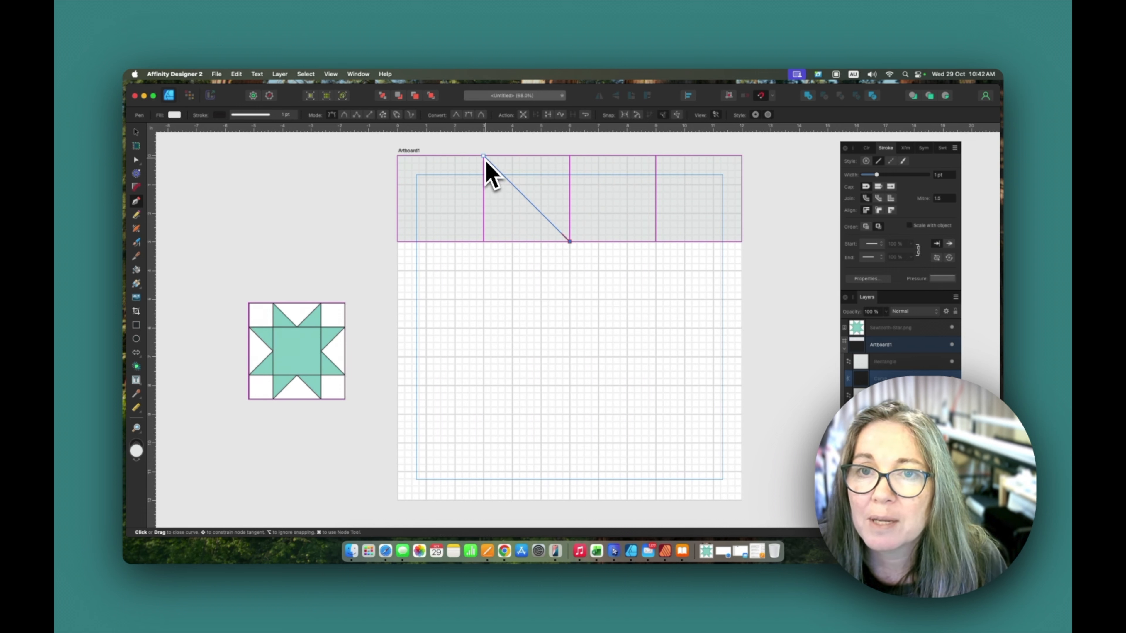
left_click(136, 134)
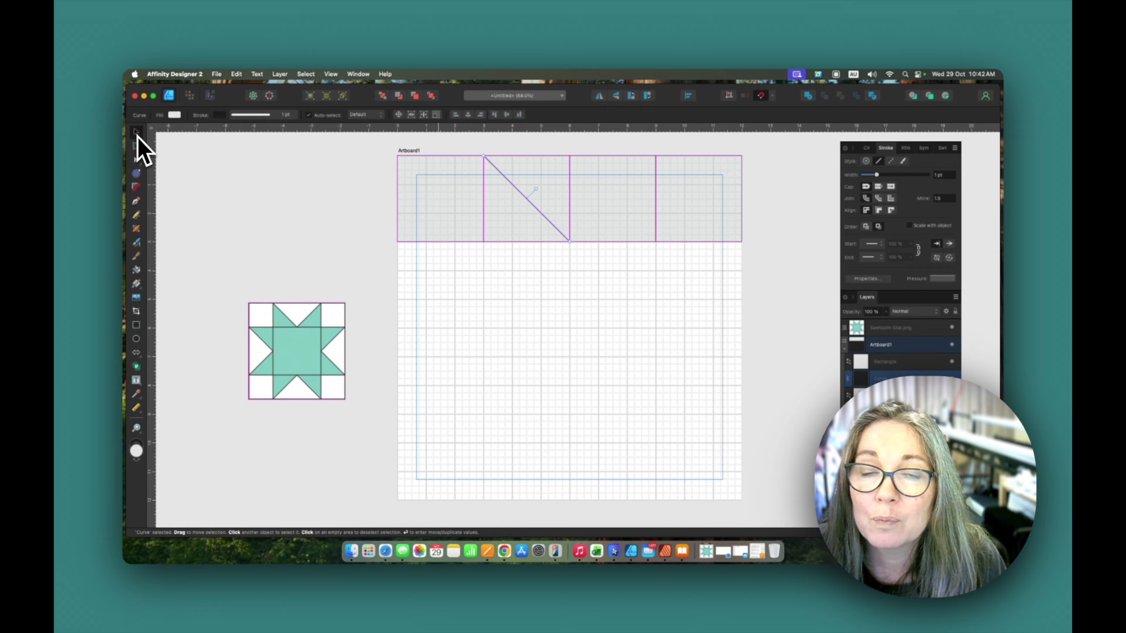
Step: Divide the second square along its diagonal into two separate triangles with the Shape Builder
left_click(539, 183)
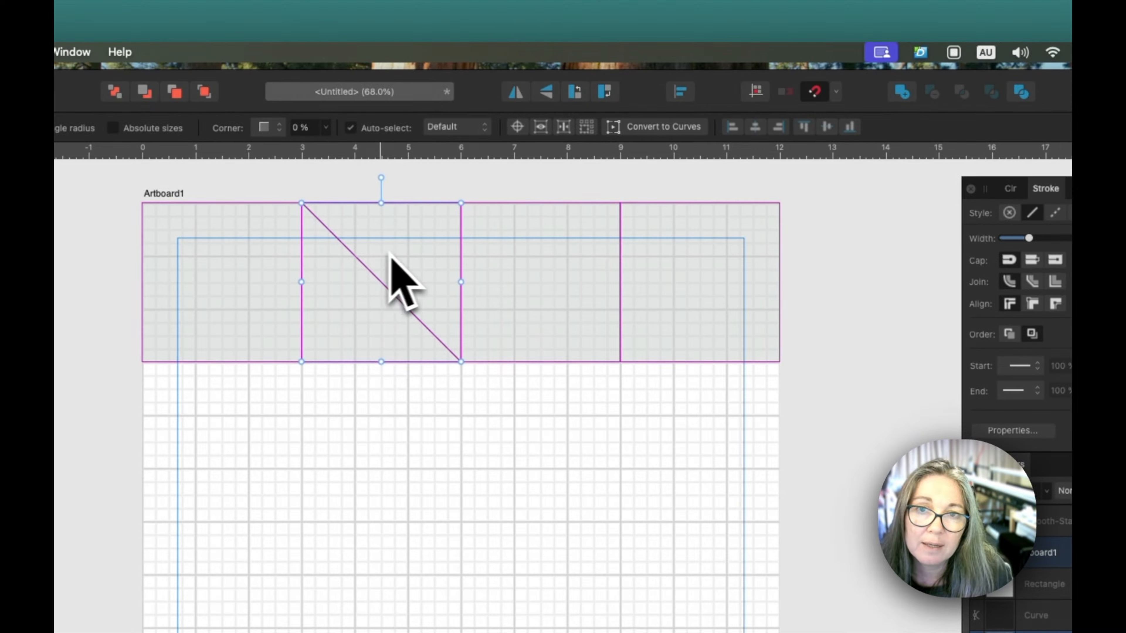
left_click(377, 277)
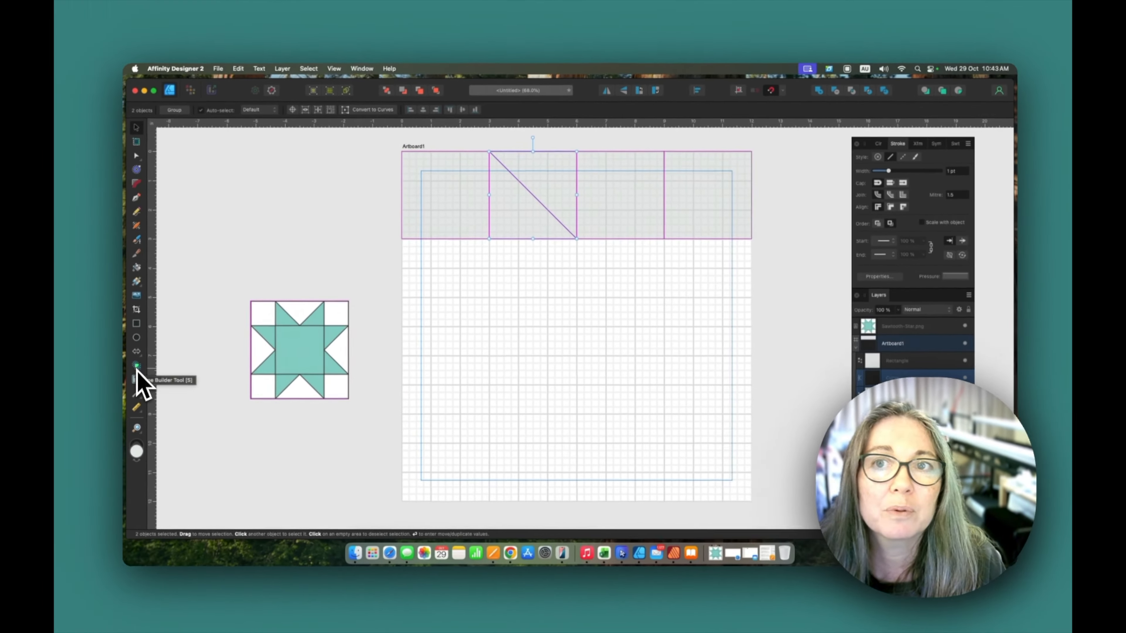
left_click(148, 322)
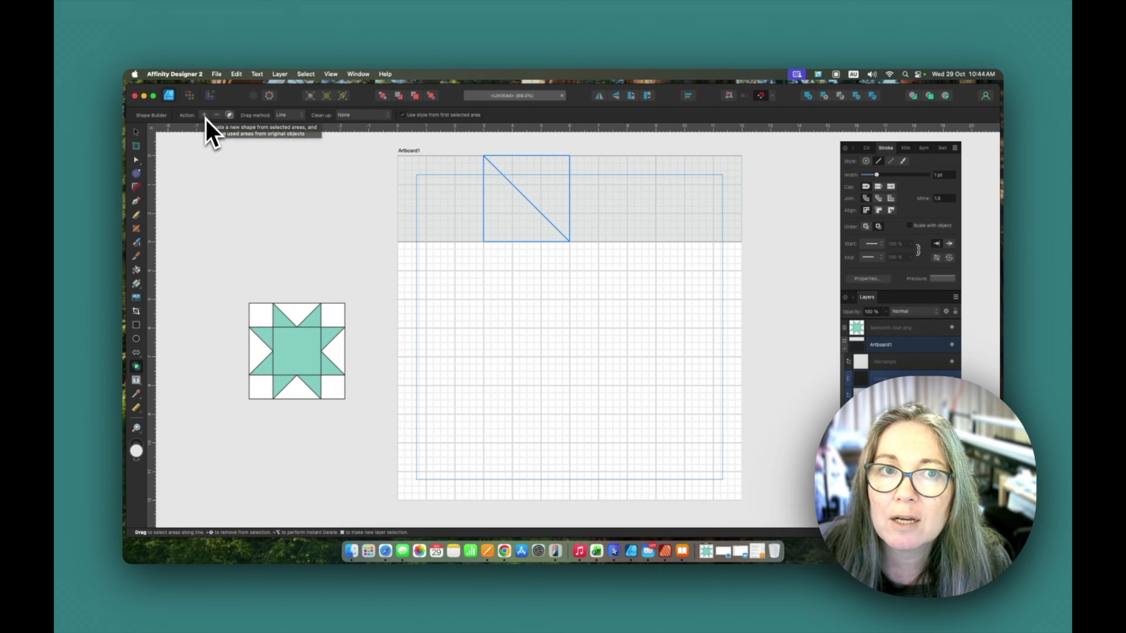
left_click(205, 117)
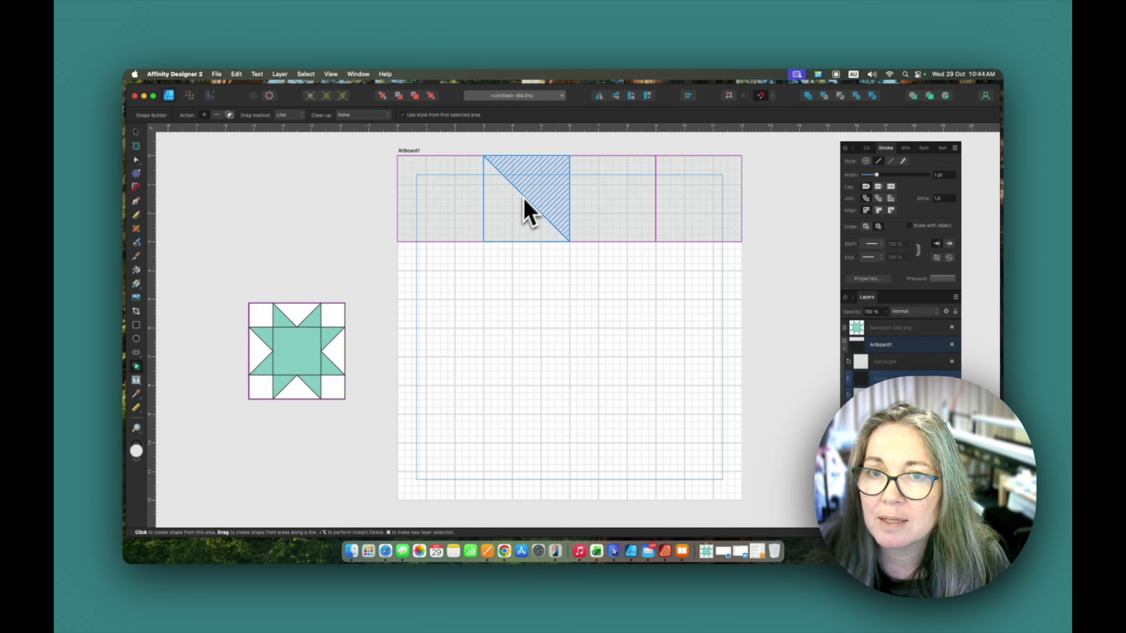
left_click(529, 177)
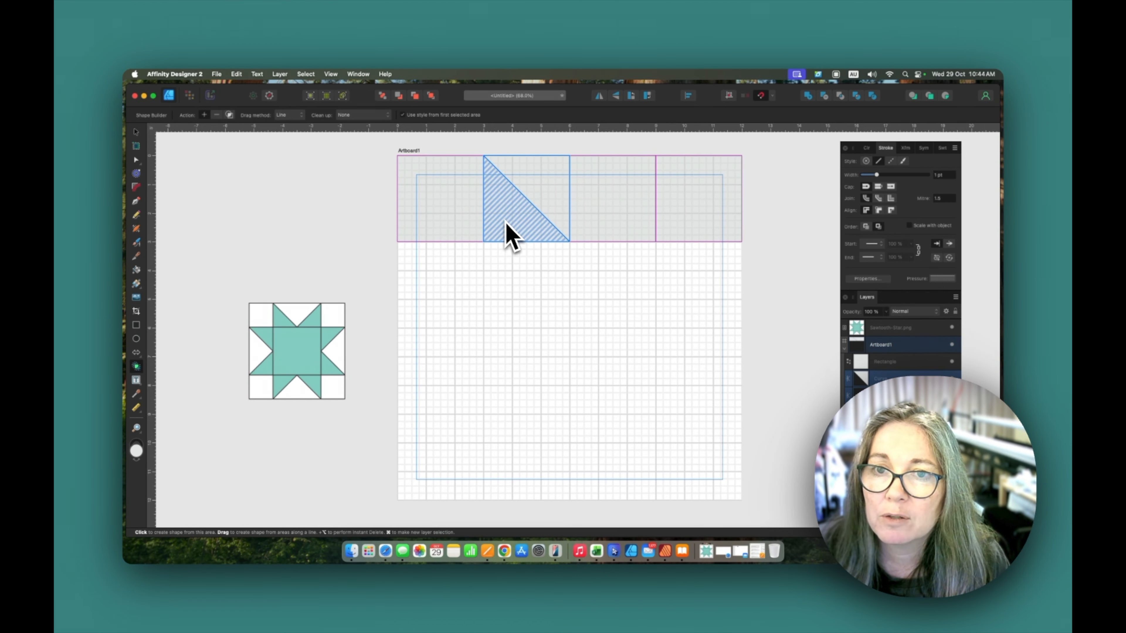
left_click(506, 222)
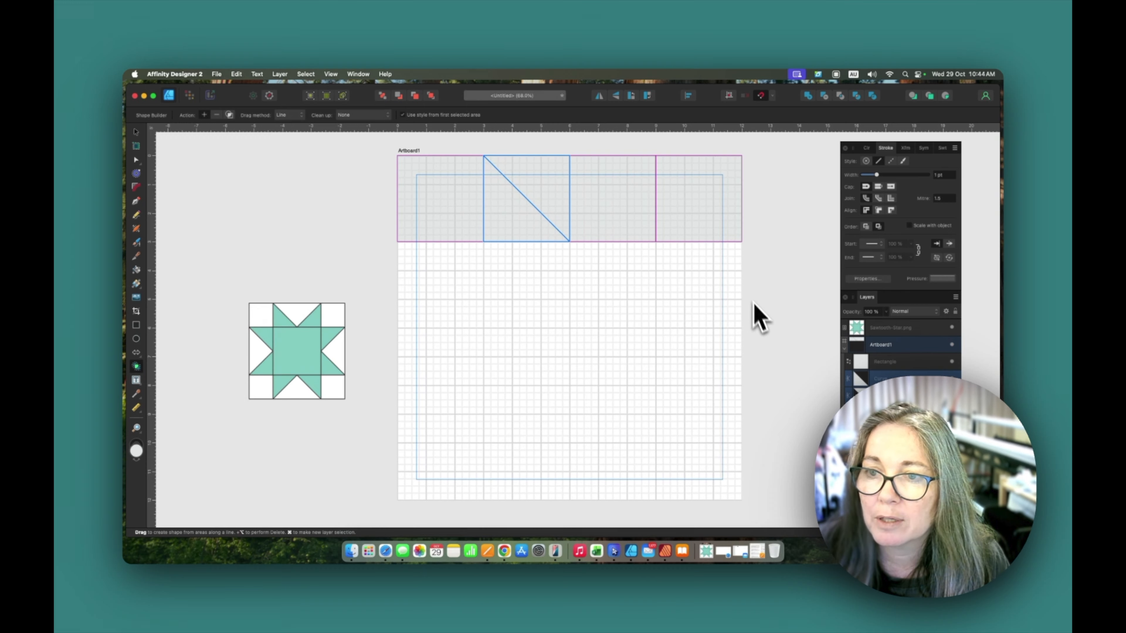
Step: Delete the leftover diagonal line curve from the second square, keeping its two triangles
left_click(136, 133)
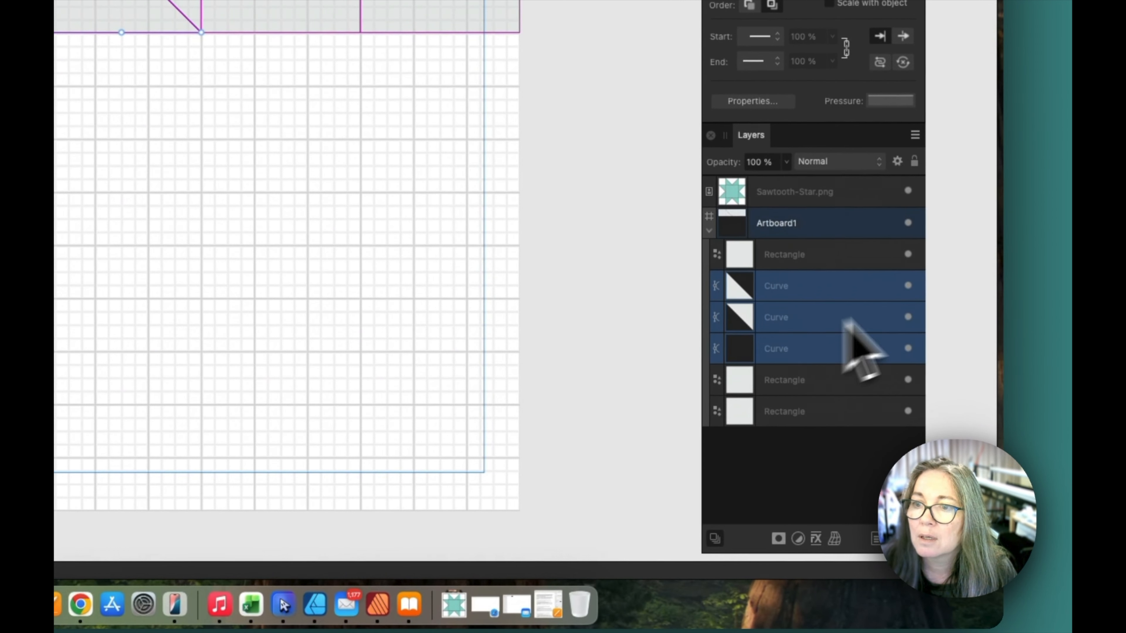
left_click(820, 299)
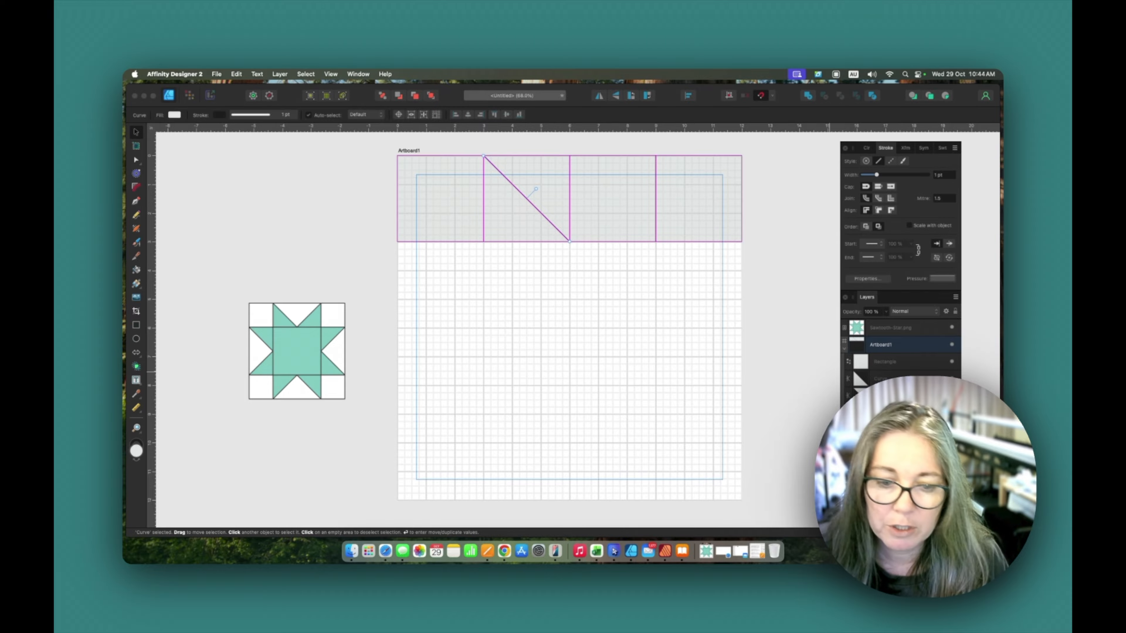
key("Escape")
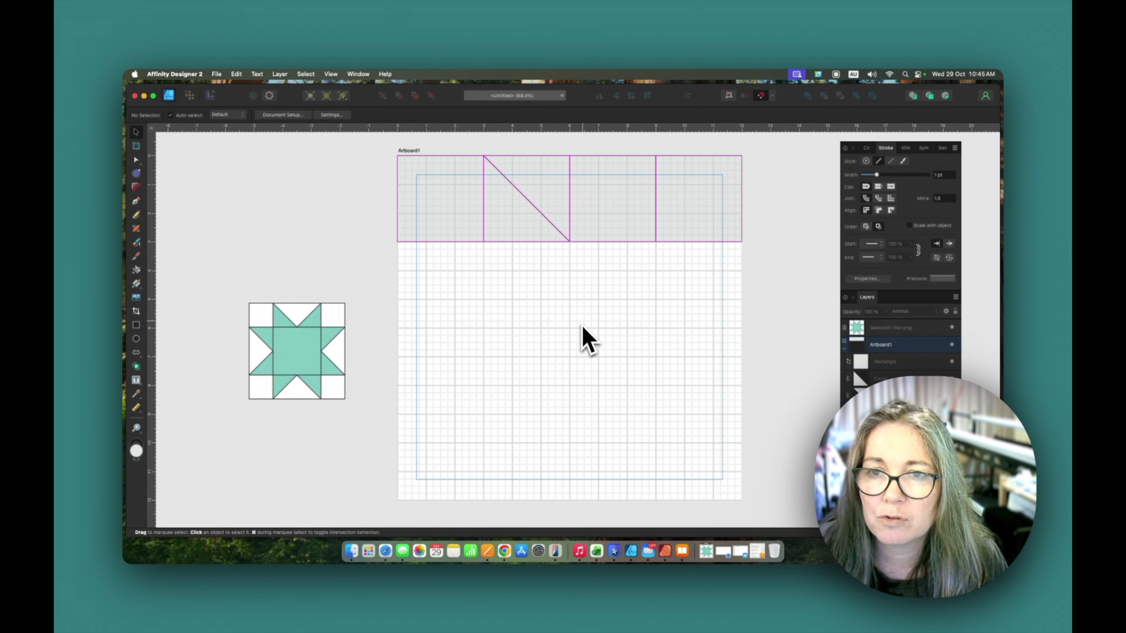
Step: Draw a straight diagonal with the Pen tool across the third square, from its lower-left to its upper-right corner
left_click(620, 198)
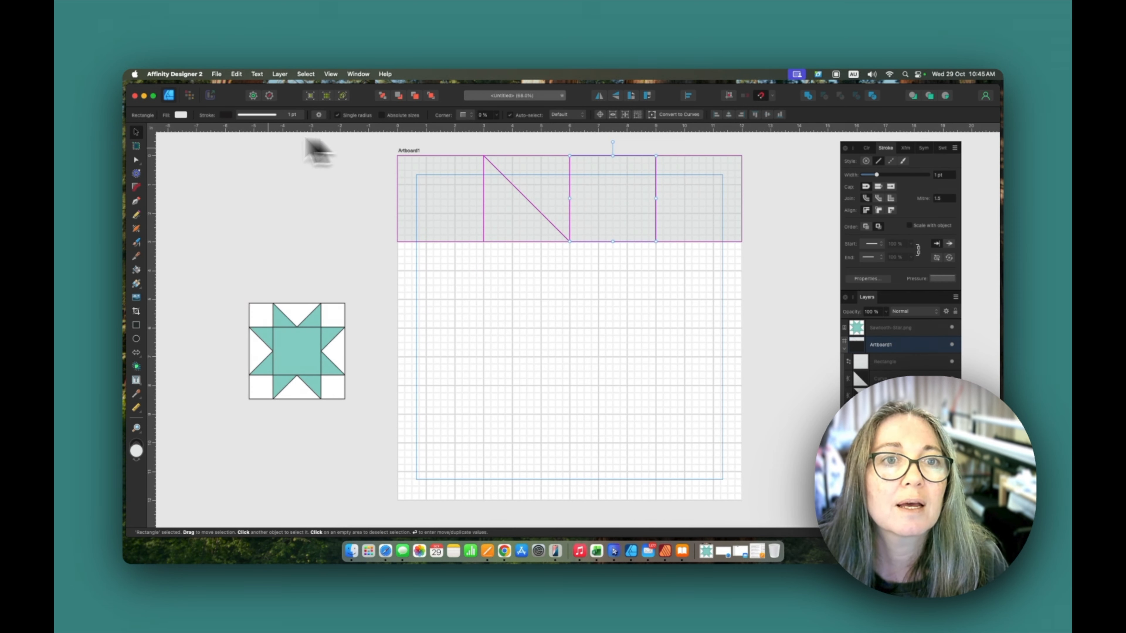
scroll(267, 205, "right", 1)
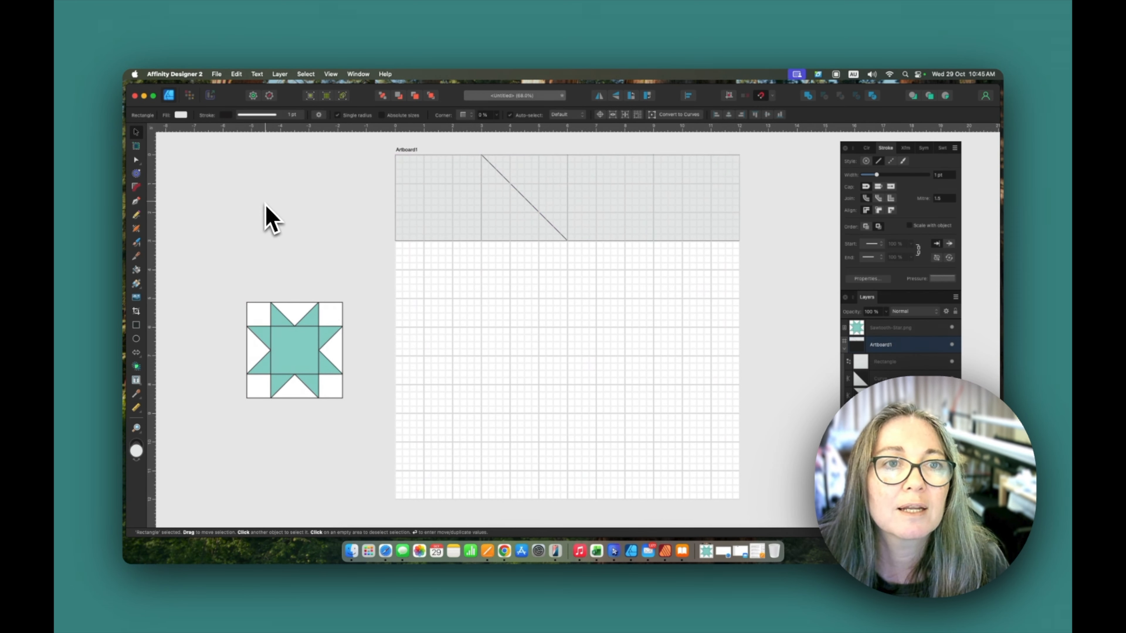
left_click(137, 204)
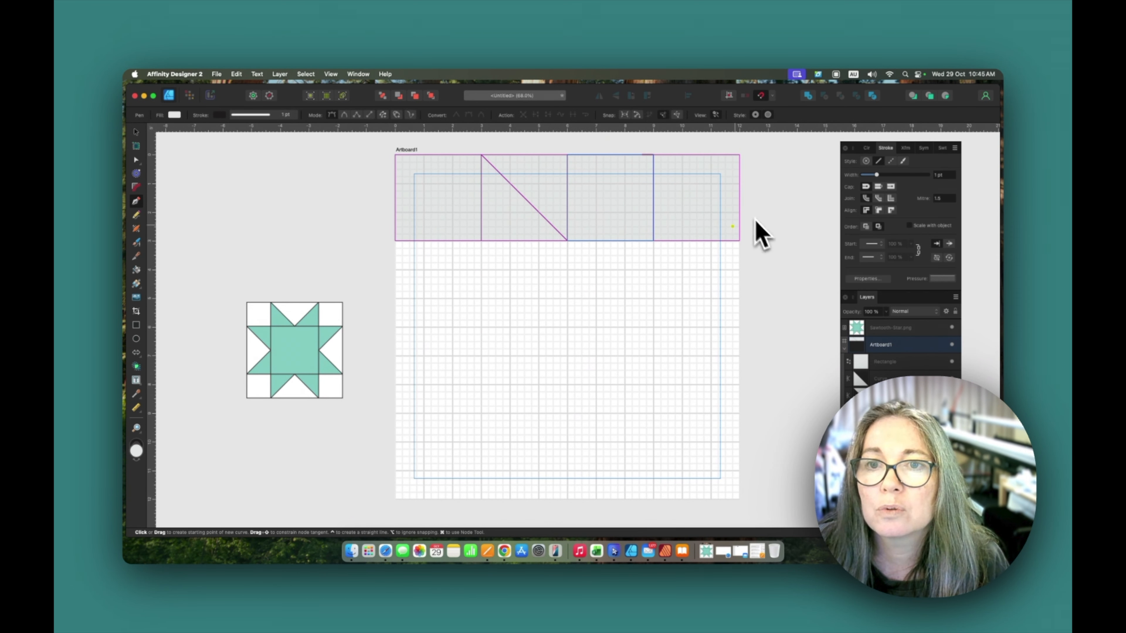
left_click(568, 242)
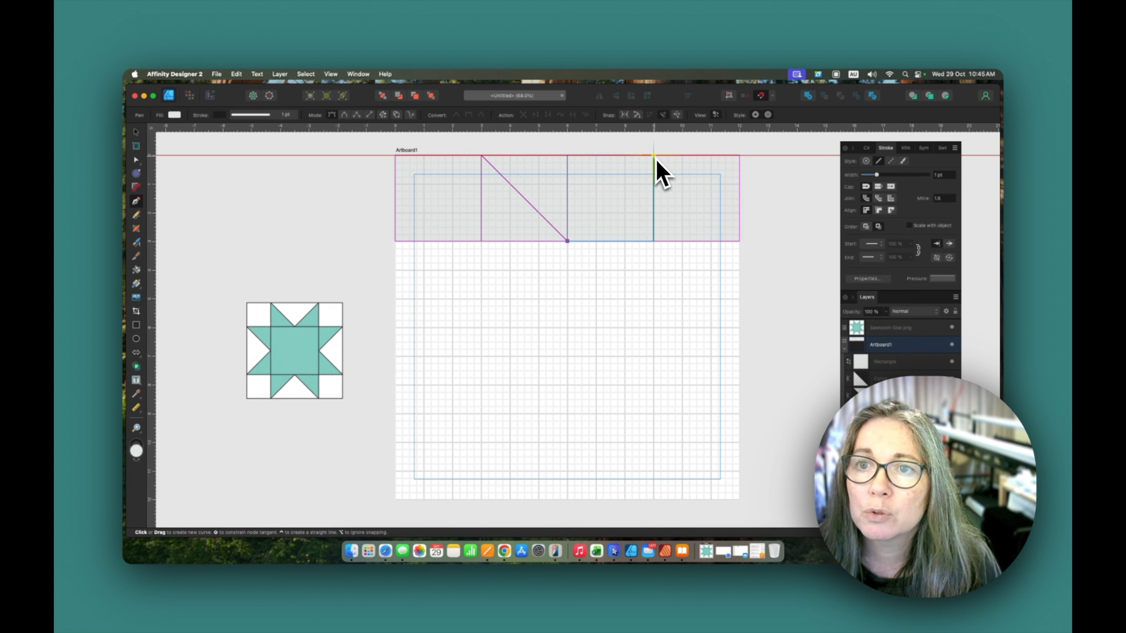
left_click(654, 156)
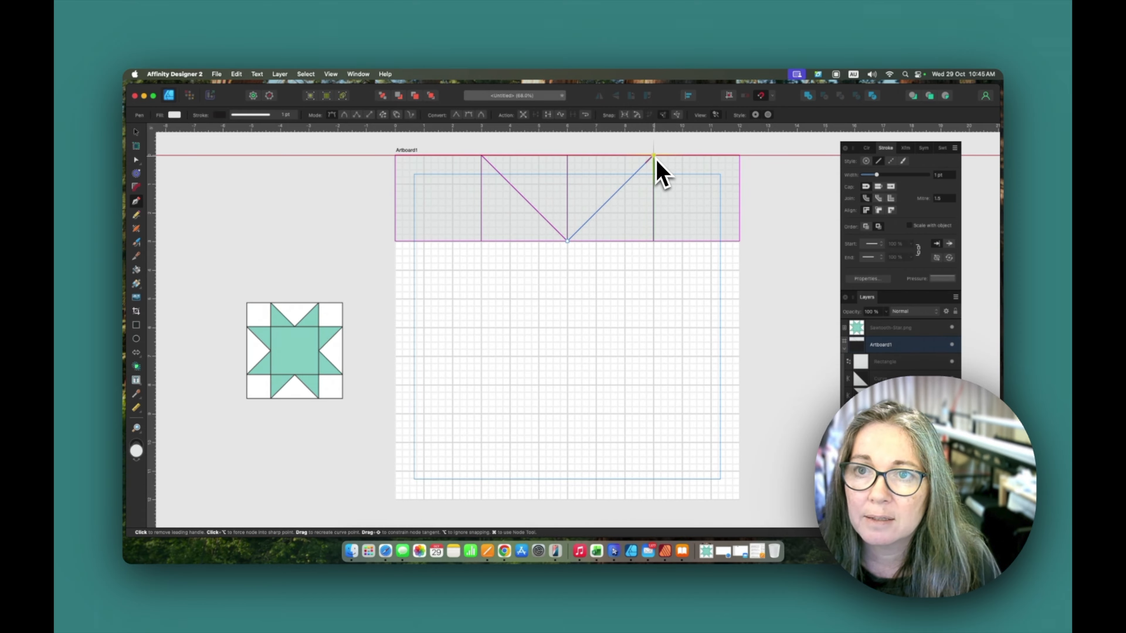
Step: Divide the third square along its diagonal into two separate triangles with the Shape Builder
left_click(138, 134)
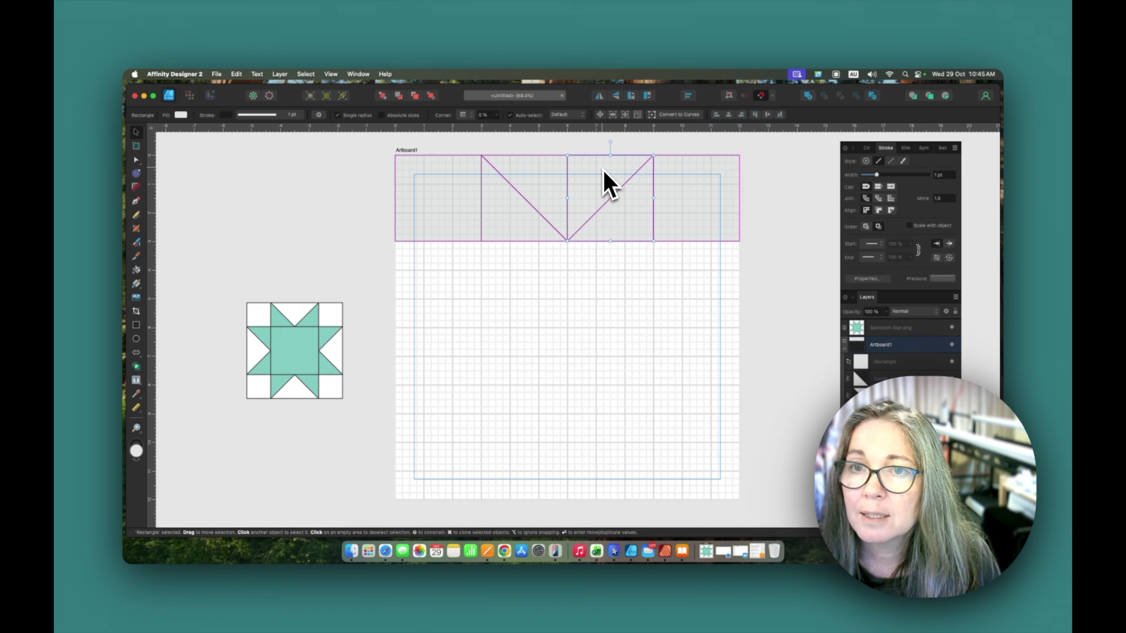
left_click(633, 181, "shift")
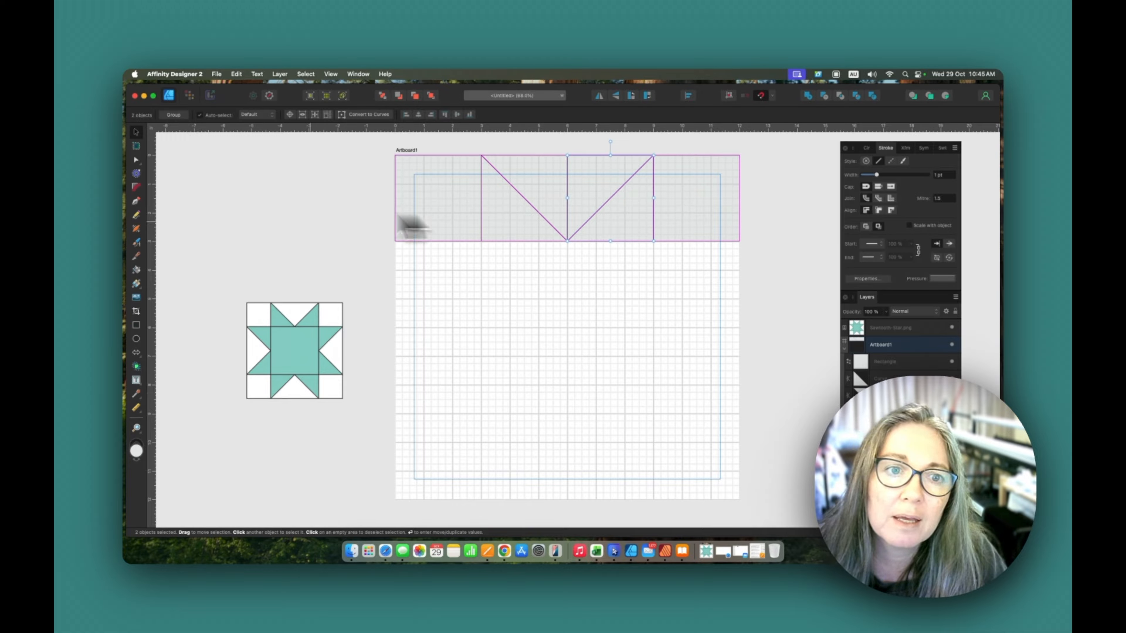
left_click(137, 368)
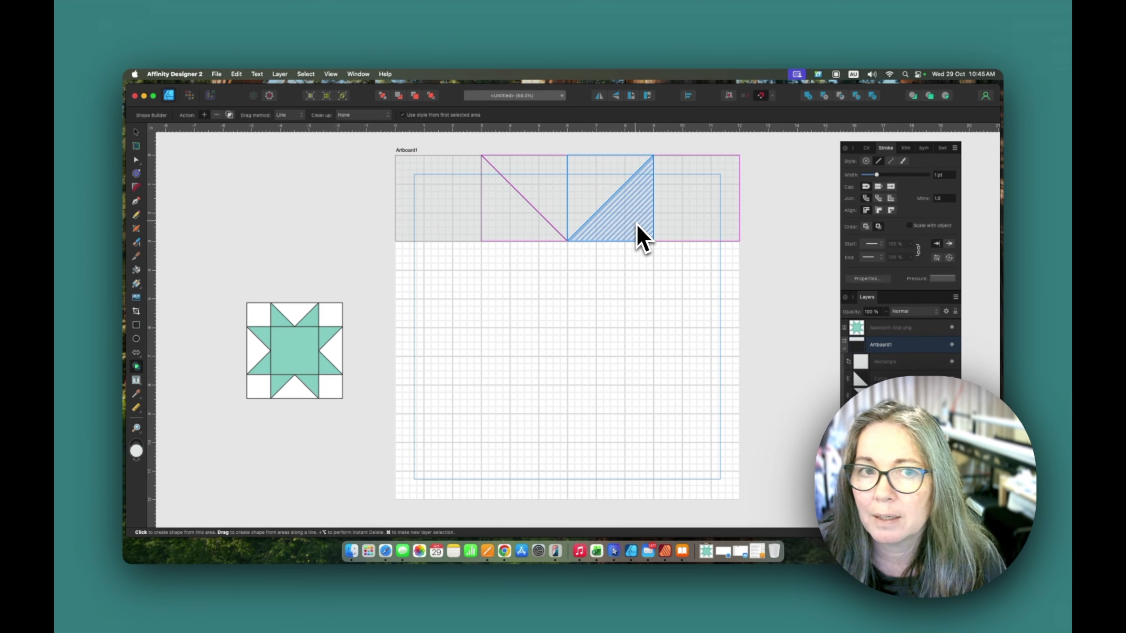
left_click(638, 232)
Step: Delete the leftover diagonal line curve from the third square, keeping its two triangles
left_click(135, 133)
left_click(545, 362)
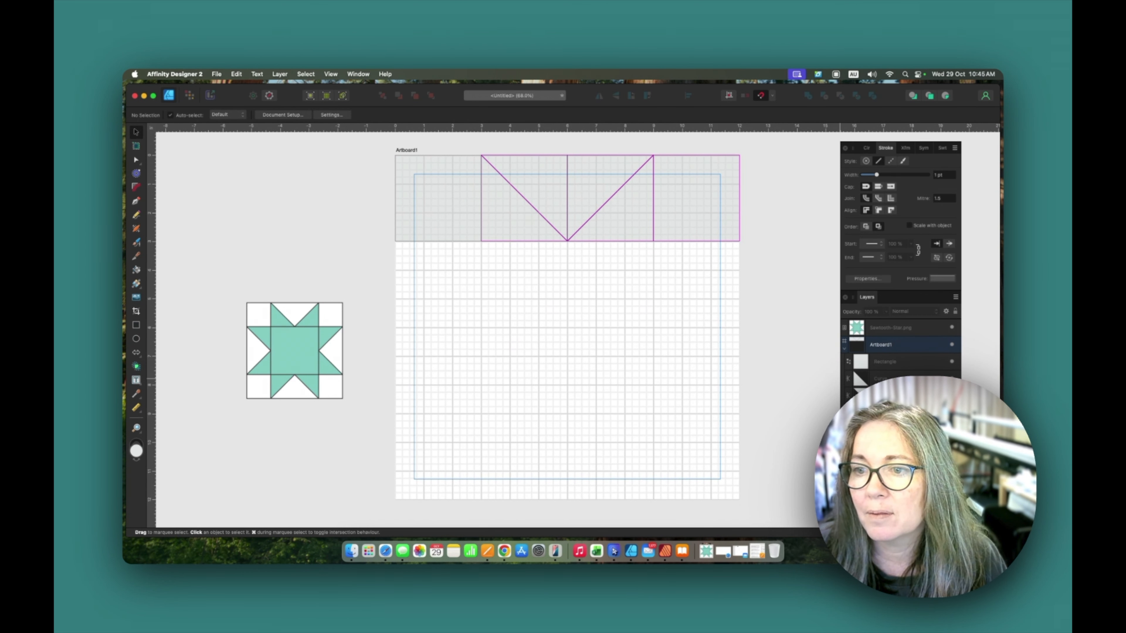
left_click(601, 190)
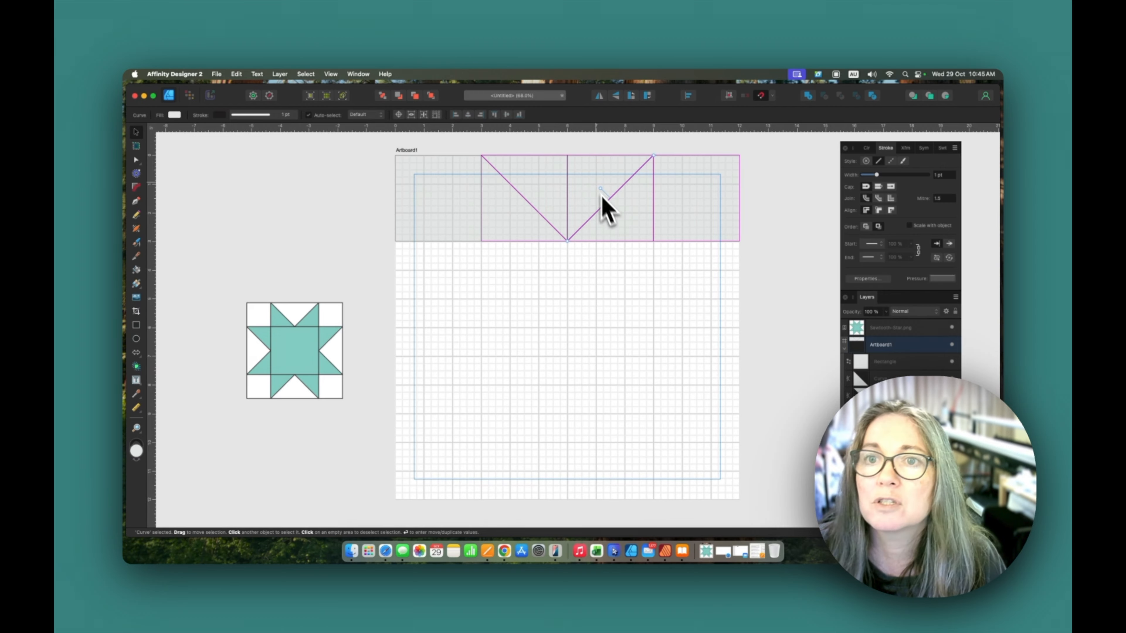
key("Delete")
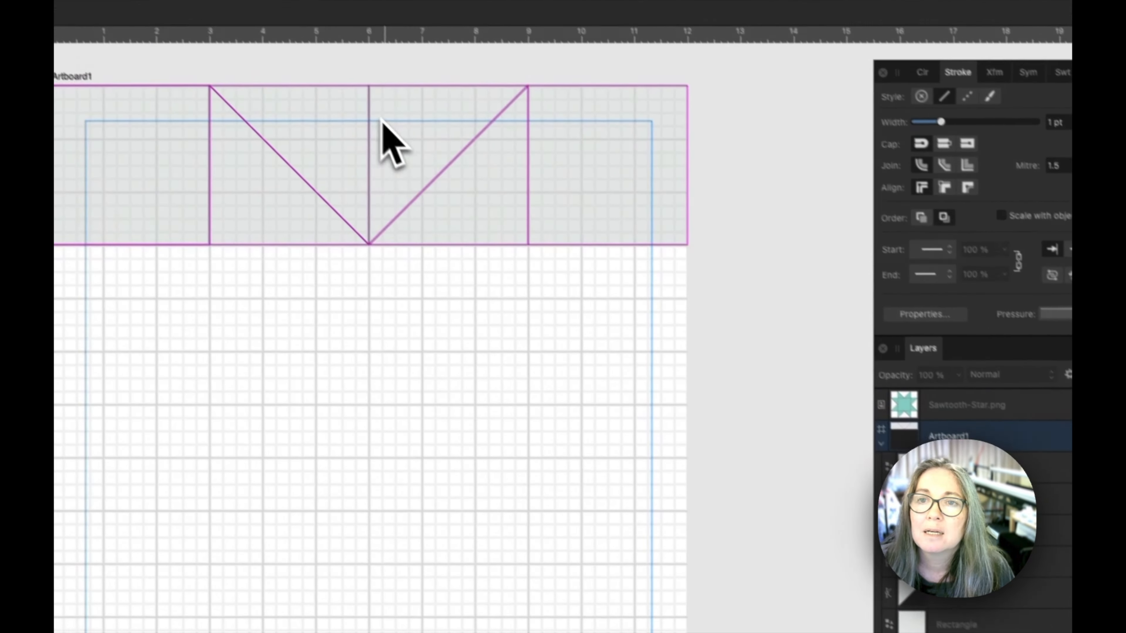
left_click(382, 122)
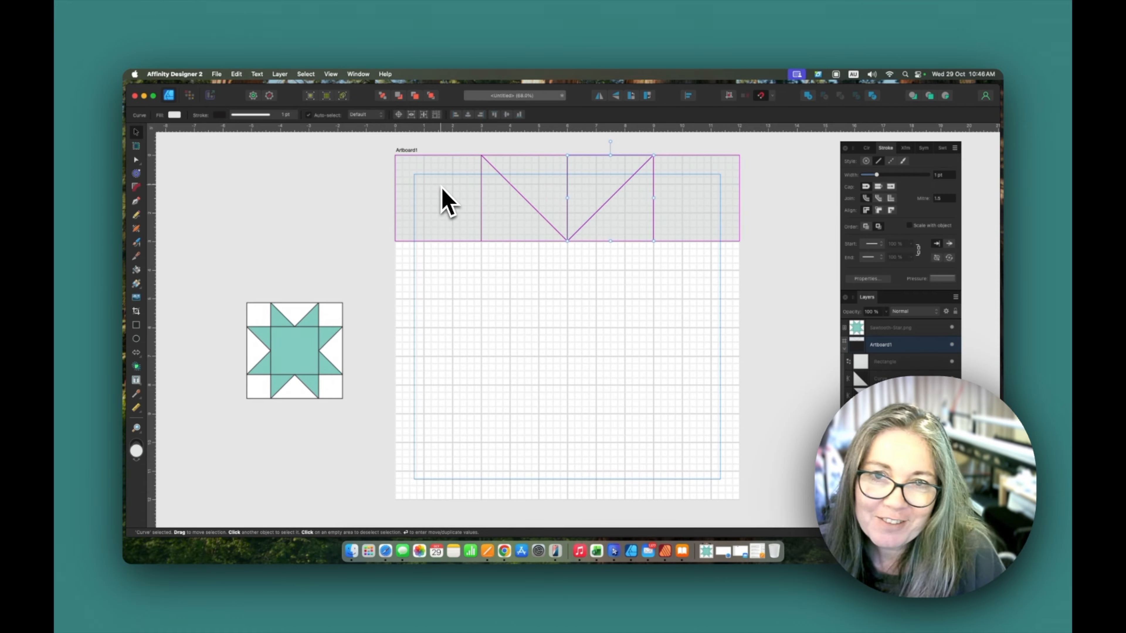
scroll(447, 193, "up", 1)
mouse_move(501, 220)
left_mouse_down()
mouse_move(508, 249)
mouse_move(506, 221)
left_mouse_up()
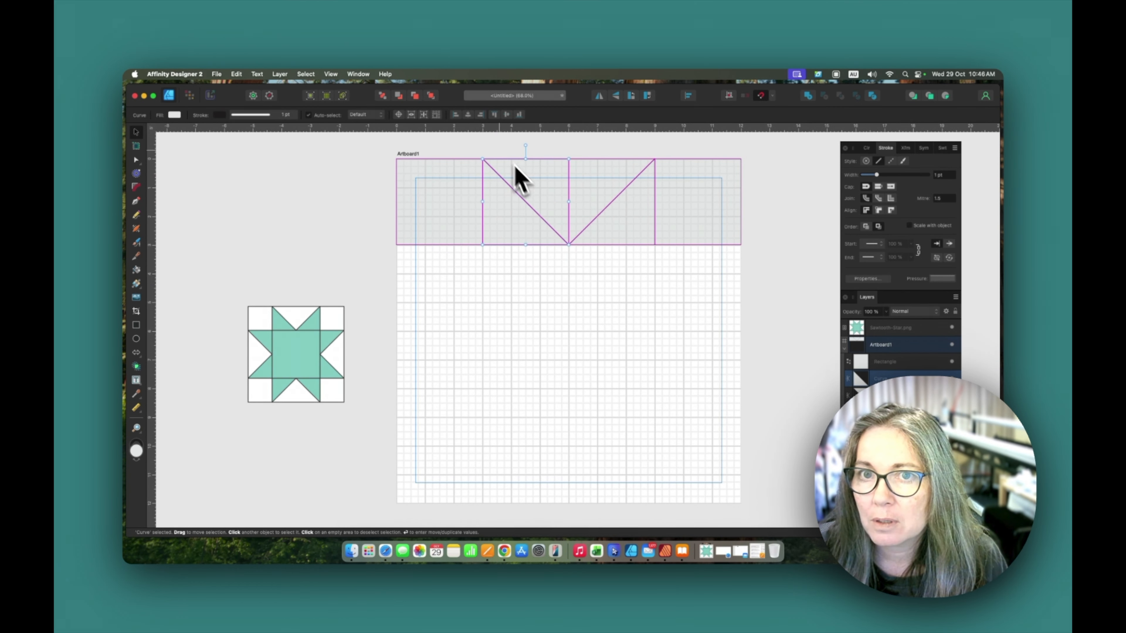
Step: Duplicate the whole top row to the artboard's bottom edge and flip the copy vertically
left_click(492, 153)
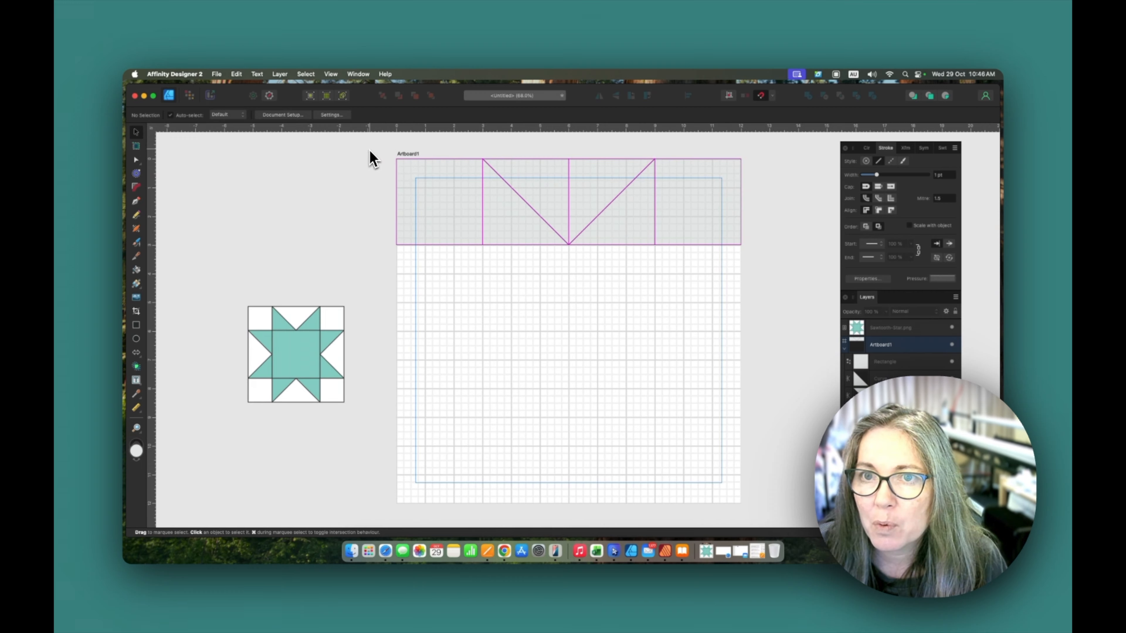
left_click_drag(369, 149, 777, 261)
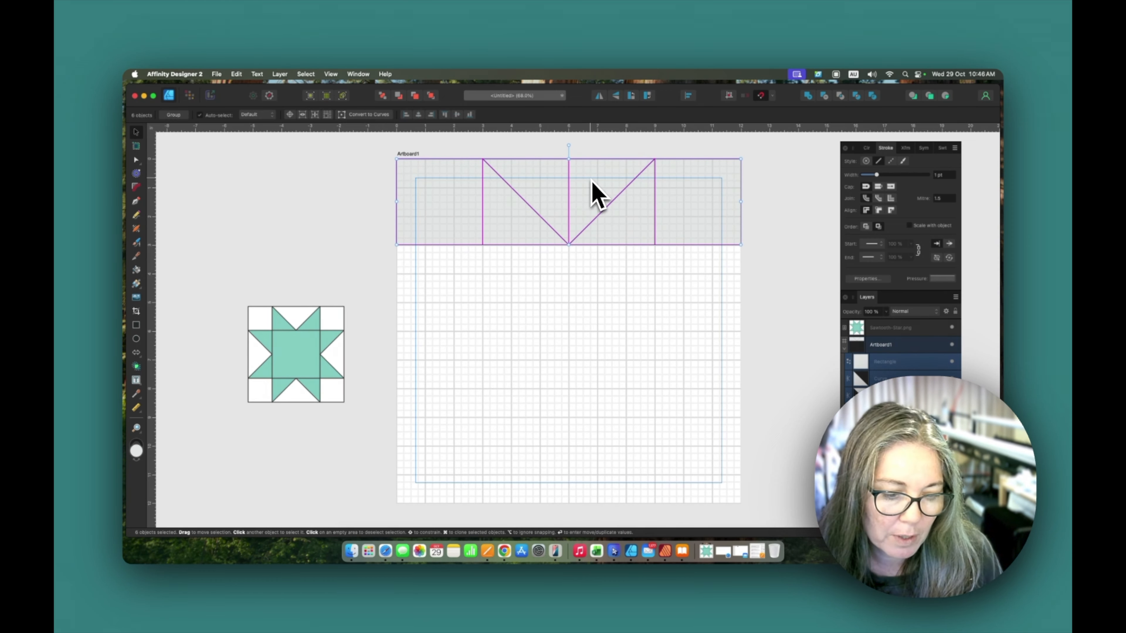
left_click_drag(592, 182, 550, 485, "alt")
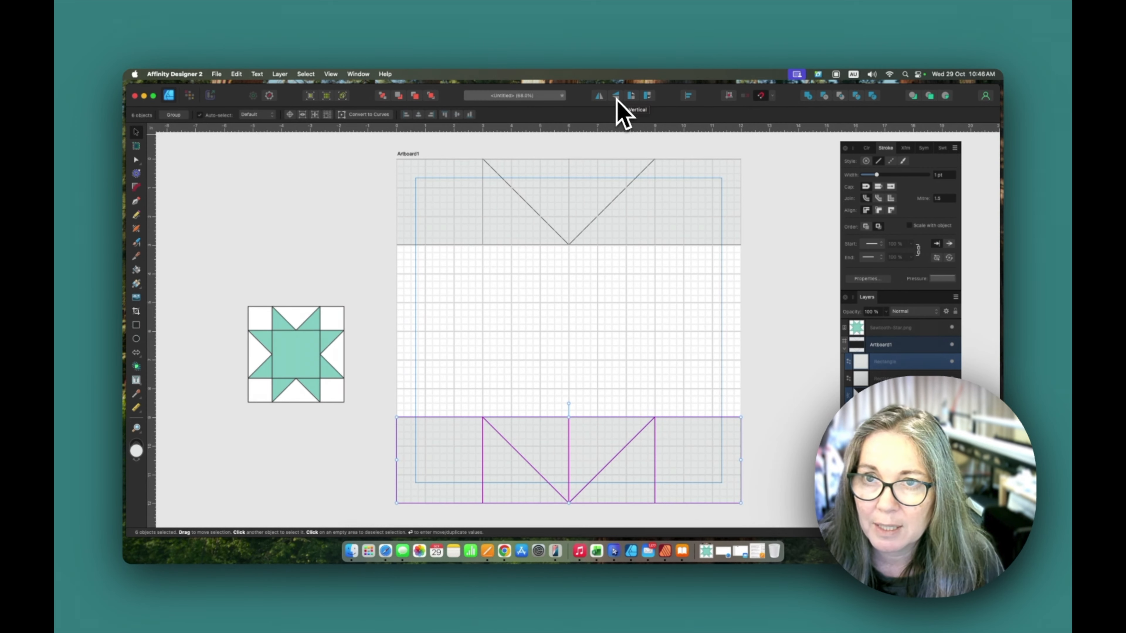
left_click(616, 97)
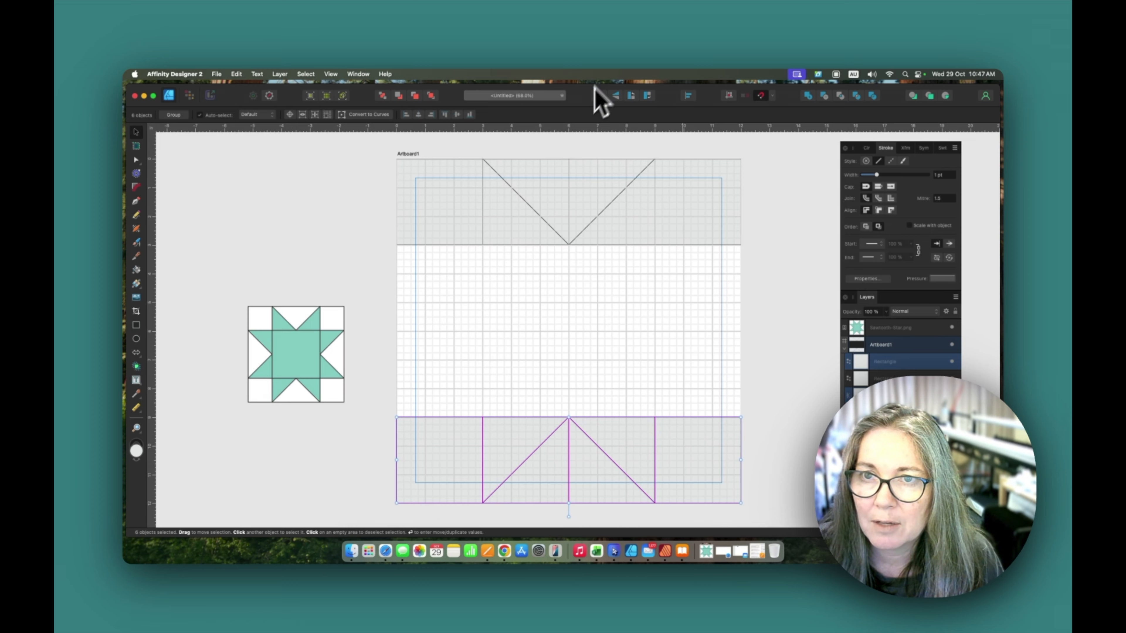
left_click(615, 312)
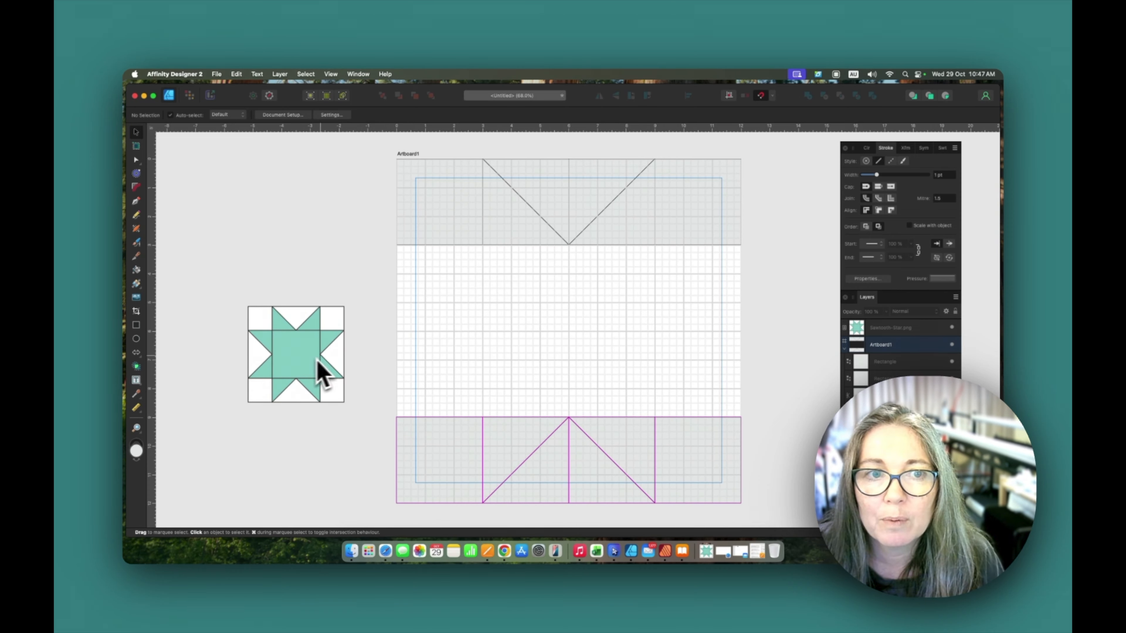
Step: Draw a 6 by 6 inch square in the centre of the block, snapped between the two pieced rows
left_click(135, 332)
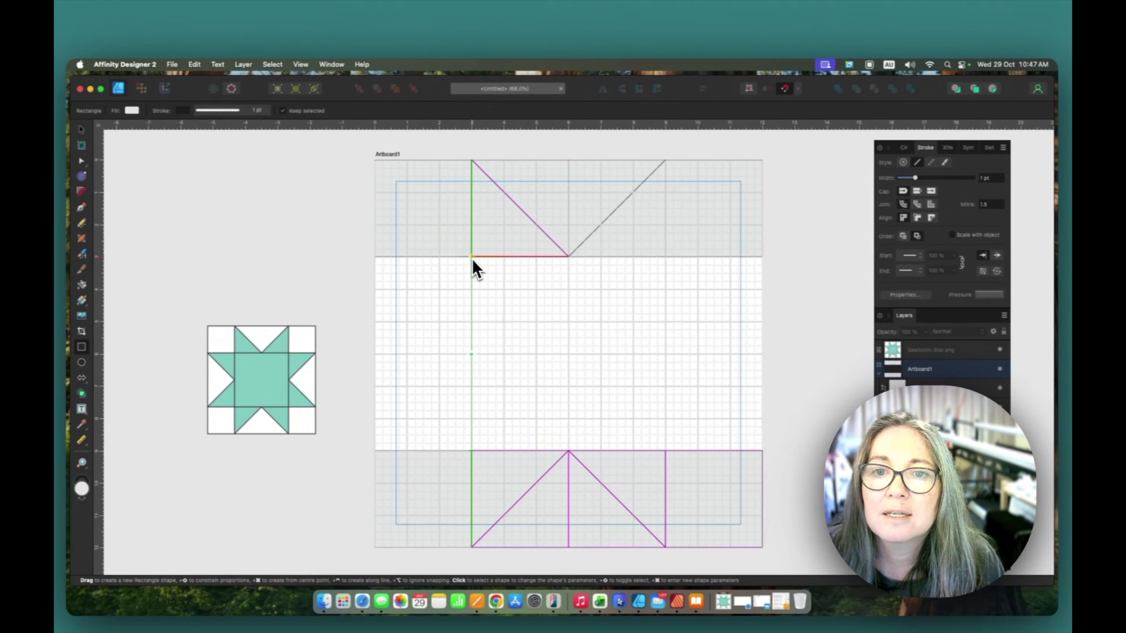
left_click_drag(472, 260, 665, 450)
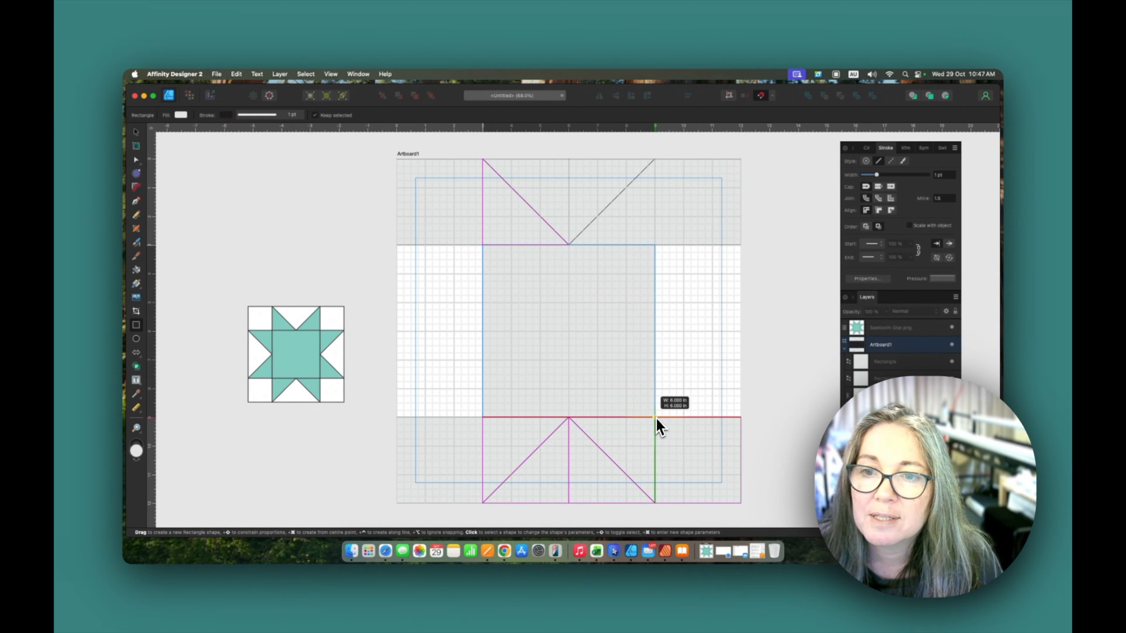
left_click_drag(656, 419, 656, 419)
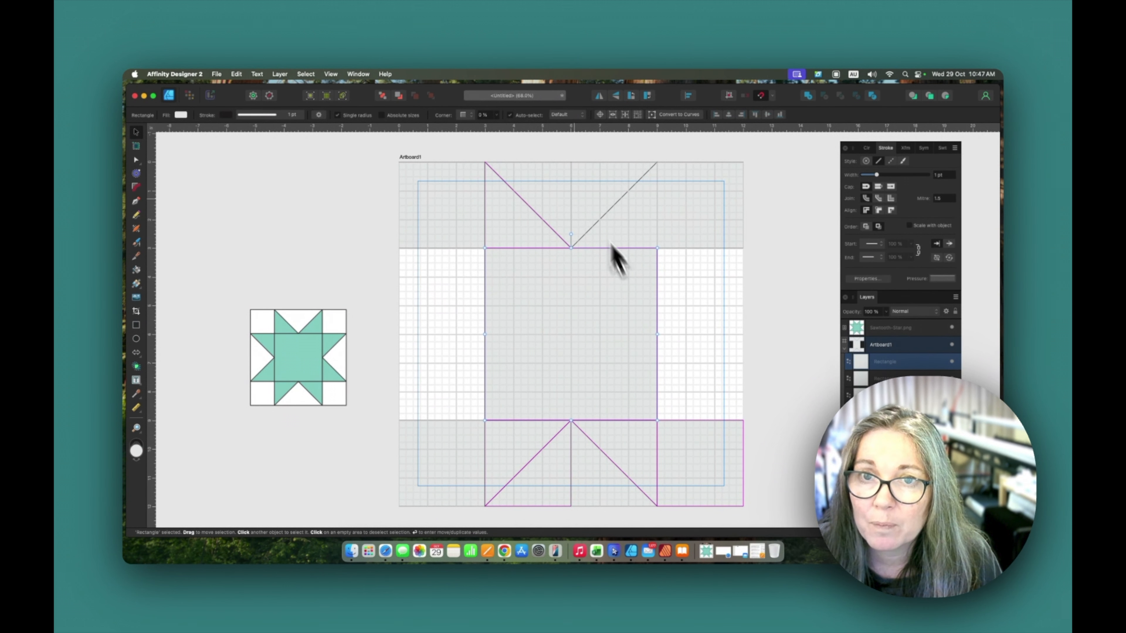
left_click(734, 136)
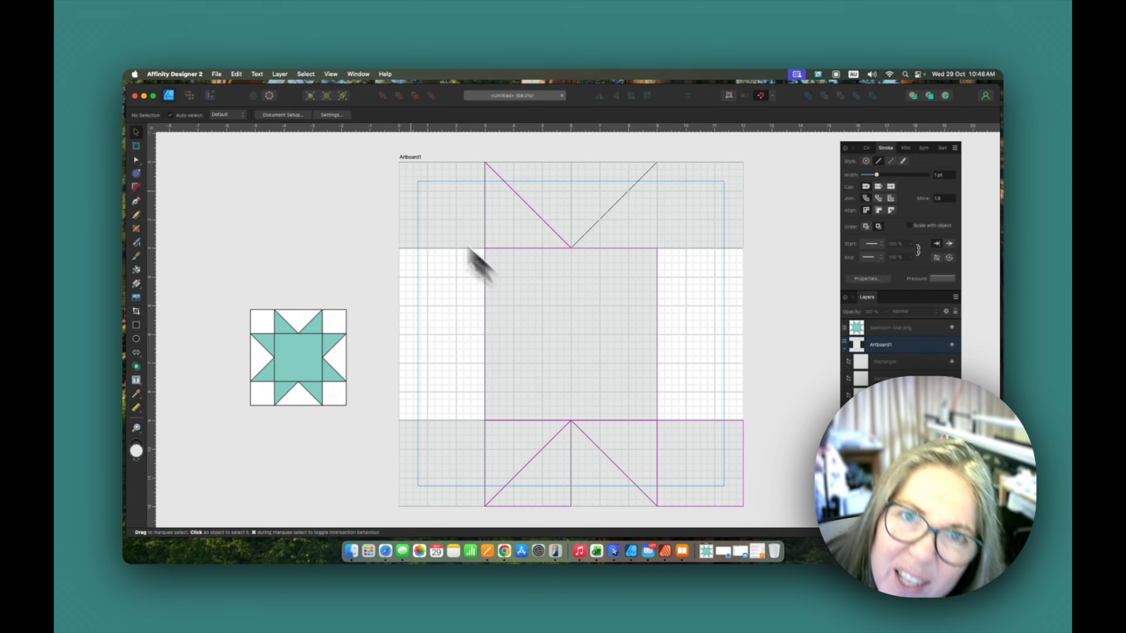
Step: Hide the grid on the artboard
left_click(357, 75)
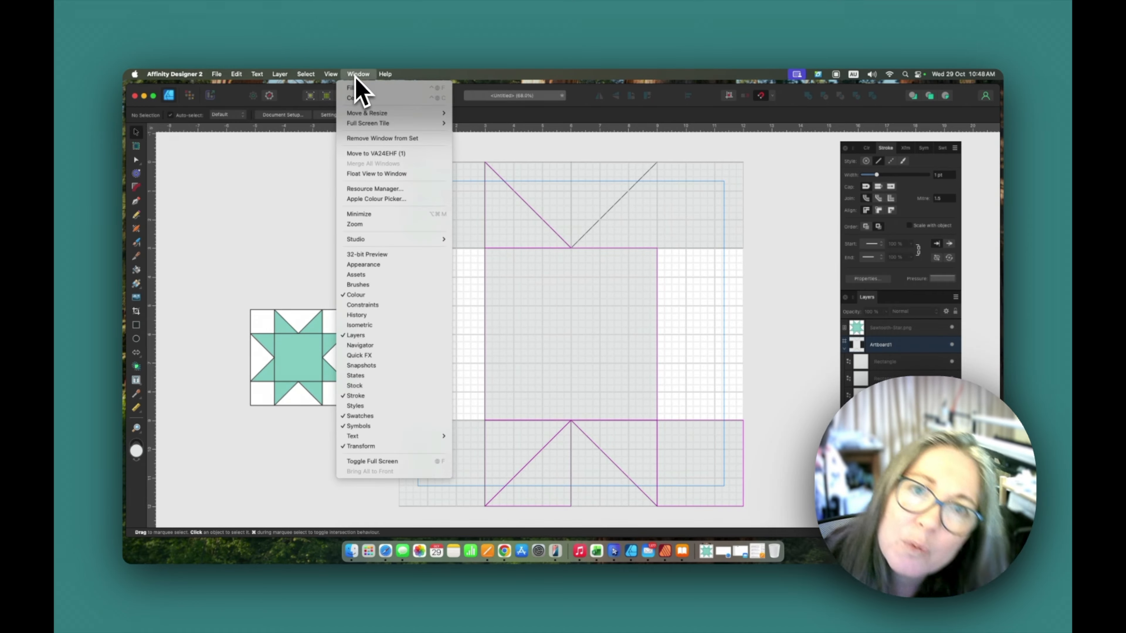
mouse_move(330, 74)
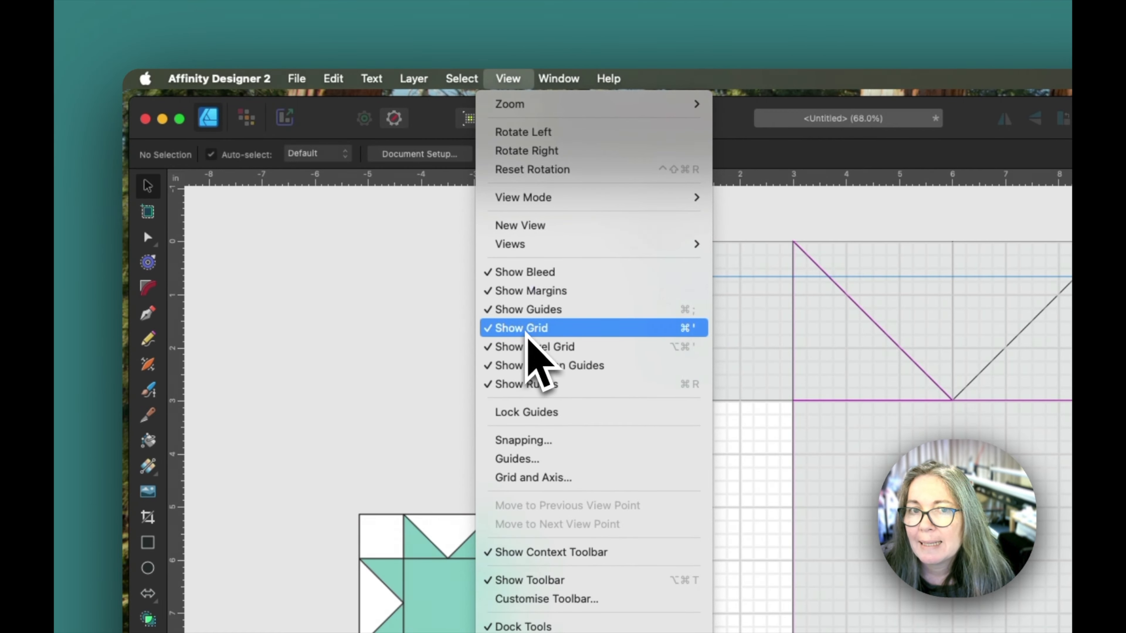
left_click(527, 334)
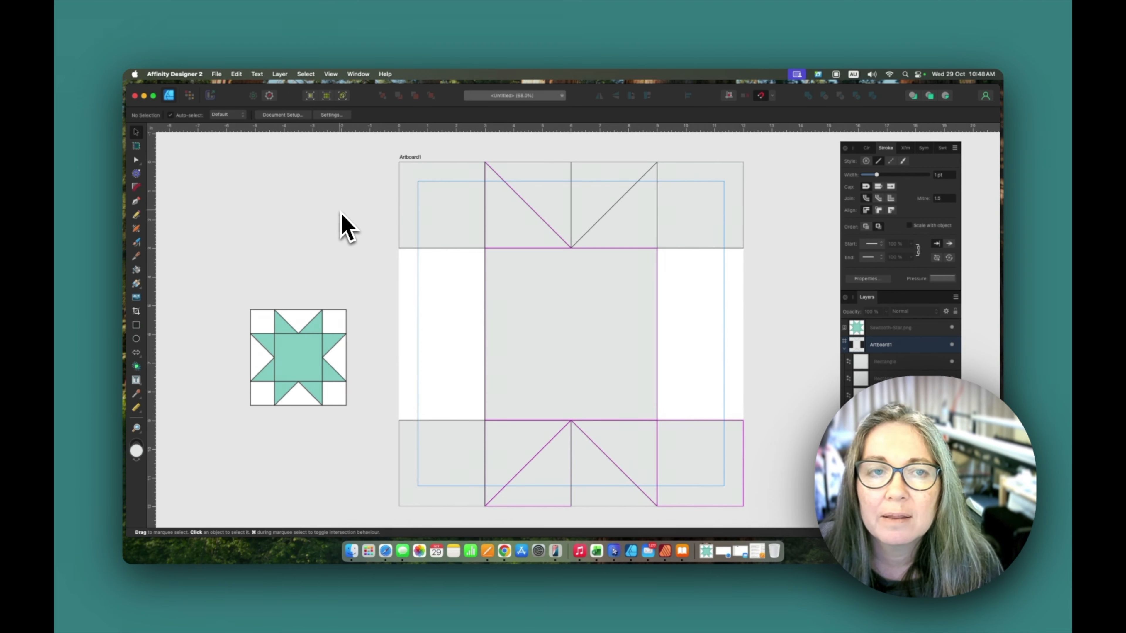
scroll(417, 217, "down", 1)
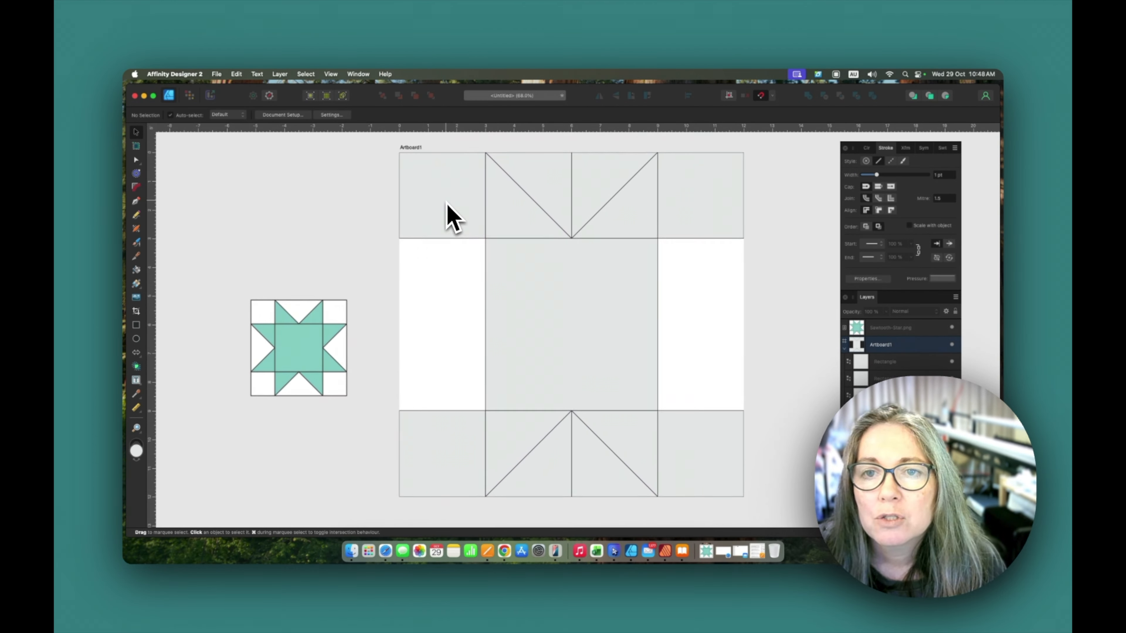
Step: Fill the four corner squares with the white sampled from the reference star image
left_click(422, 169)
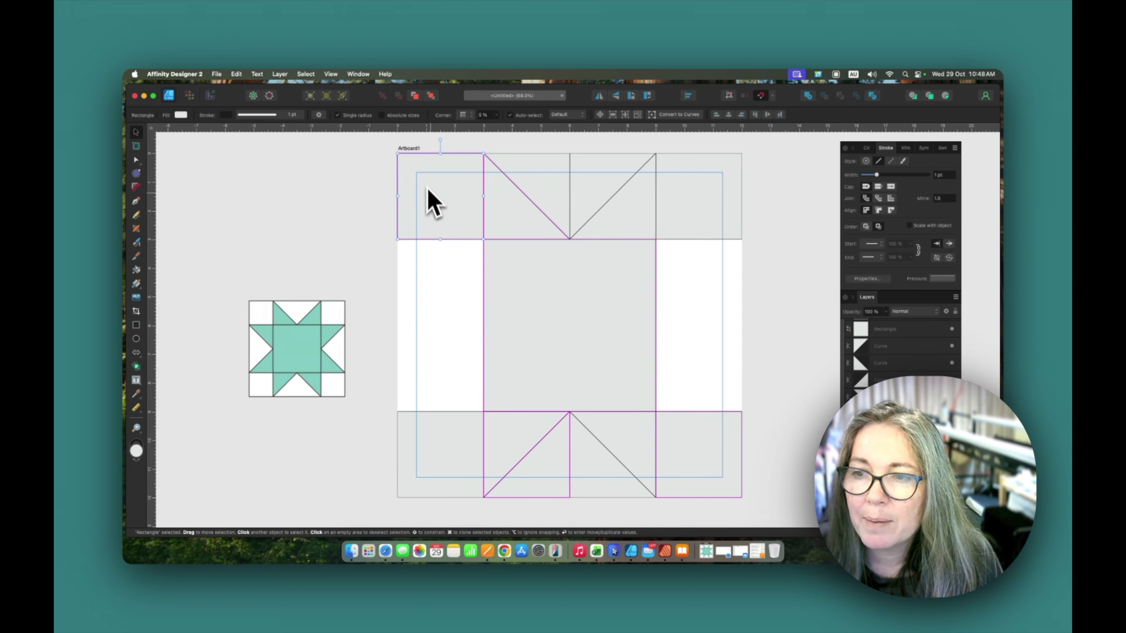
left_click(703, 192, "shift")
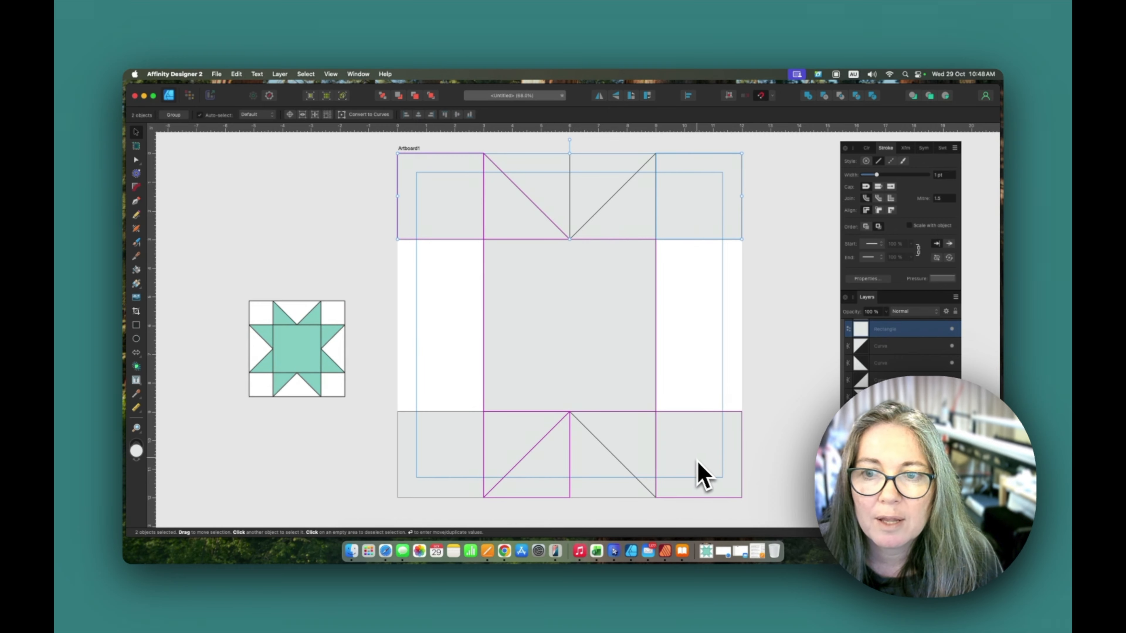
left_click(687, 462, "shift")
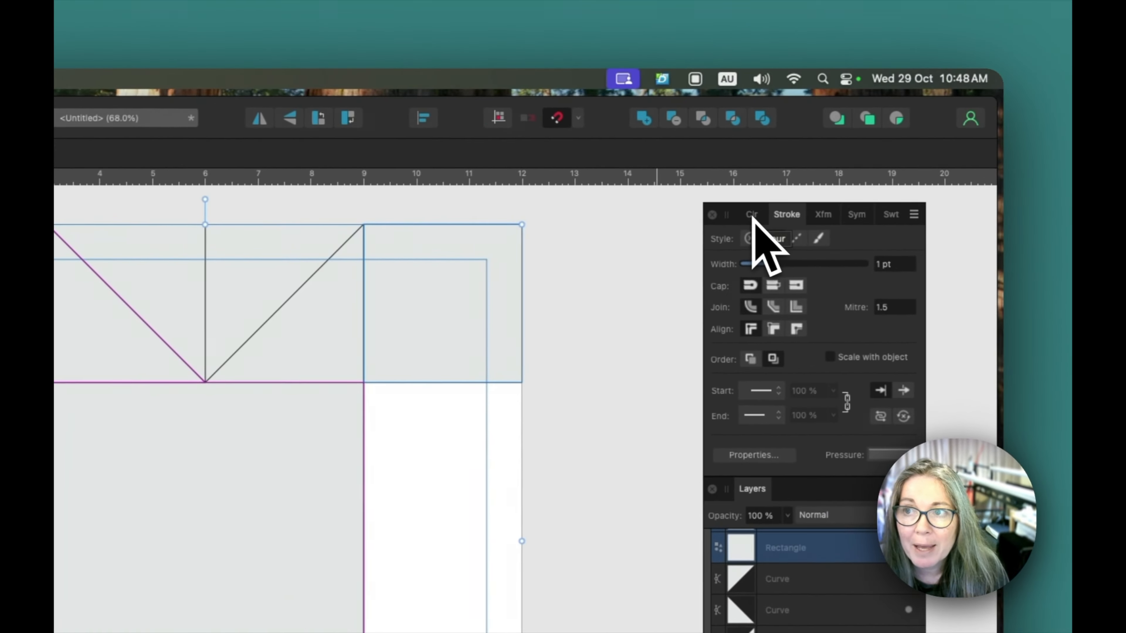
left_click(867, 149)
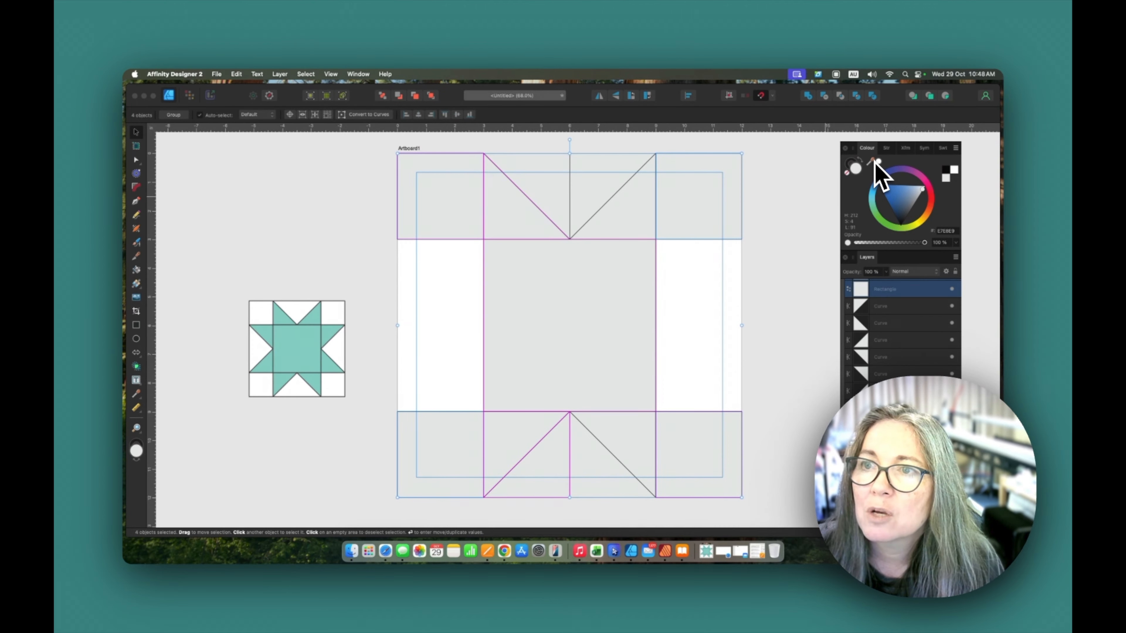
left_click_drag(870, 161, 336, 318)
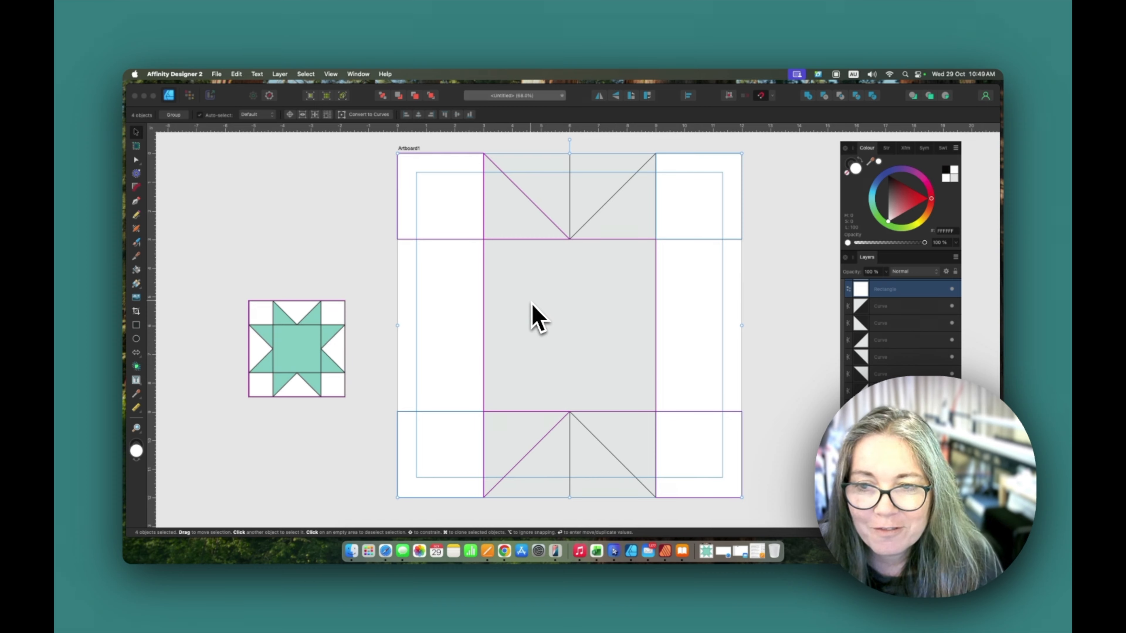
Step: Fill the centre square and the four outer star-point triangles with the teal green sampled from the reference star image
left_click(513, 219)
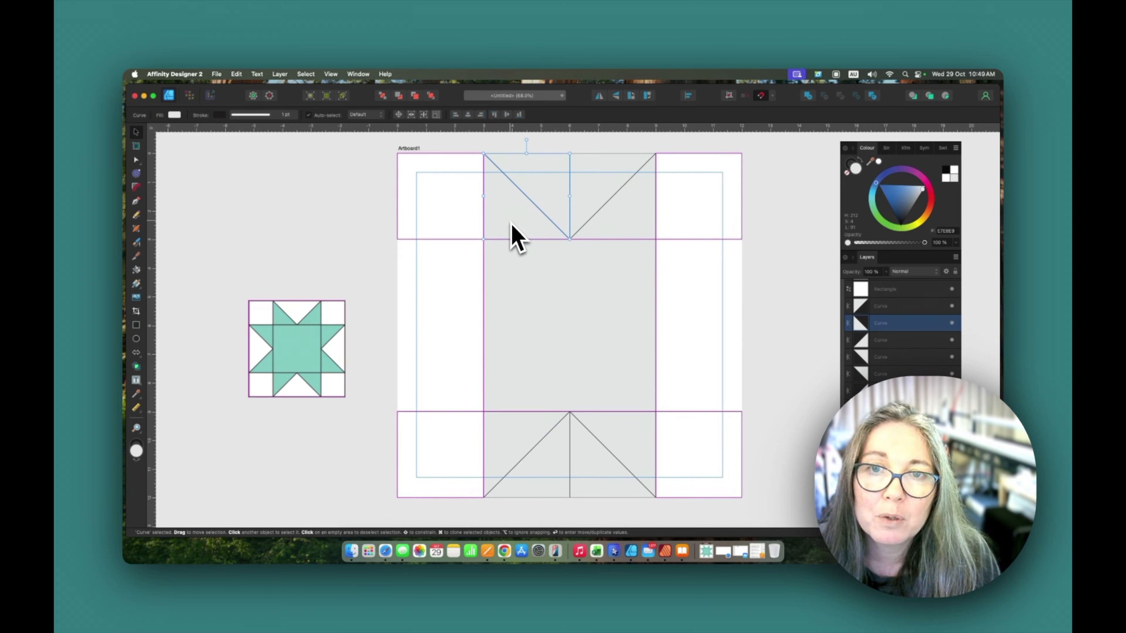
left_click(636, 230, "shift")
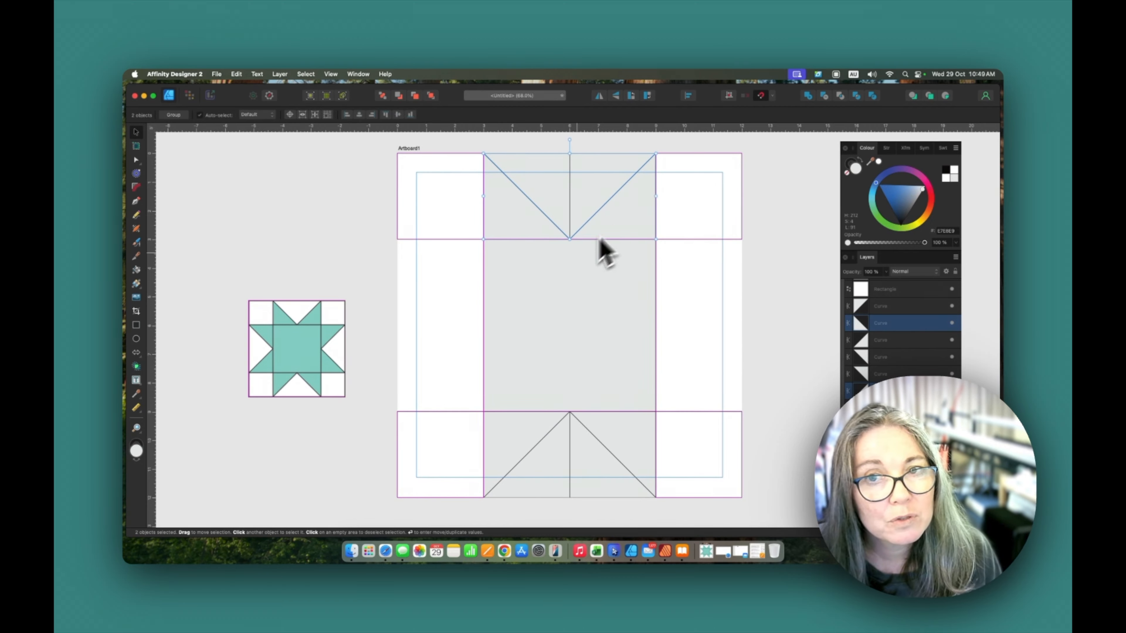
left_click(583, 302, "shift")
left_click(525, 444, "shift")
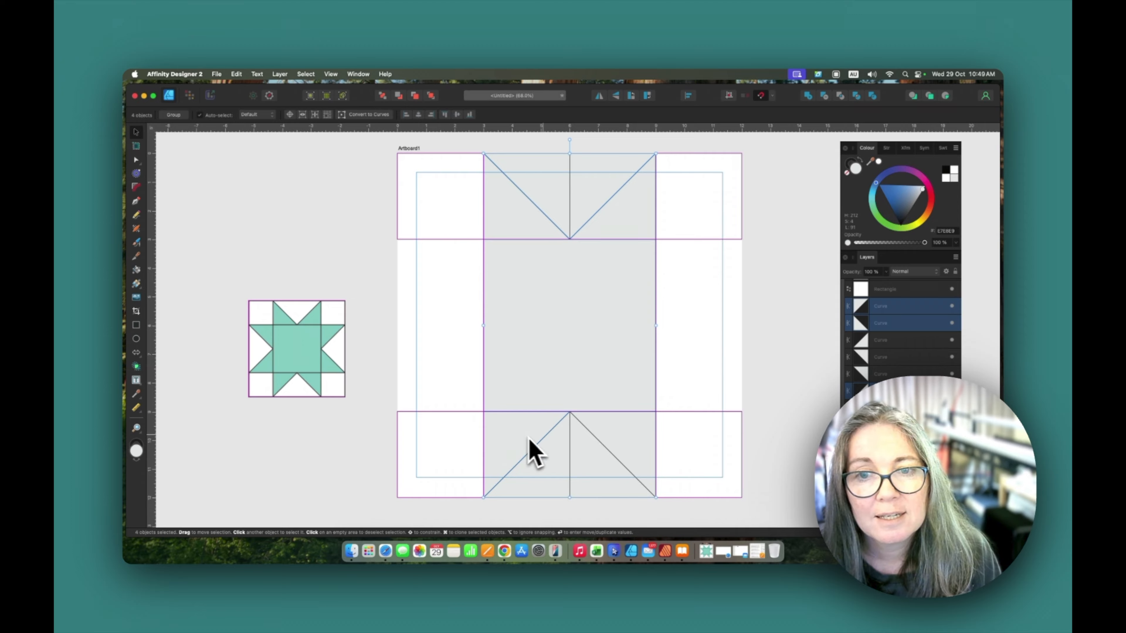
left_click(644, 438, "shift")
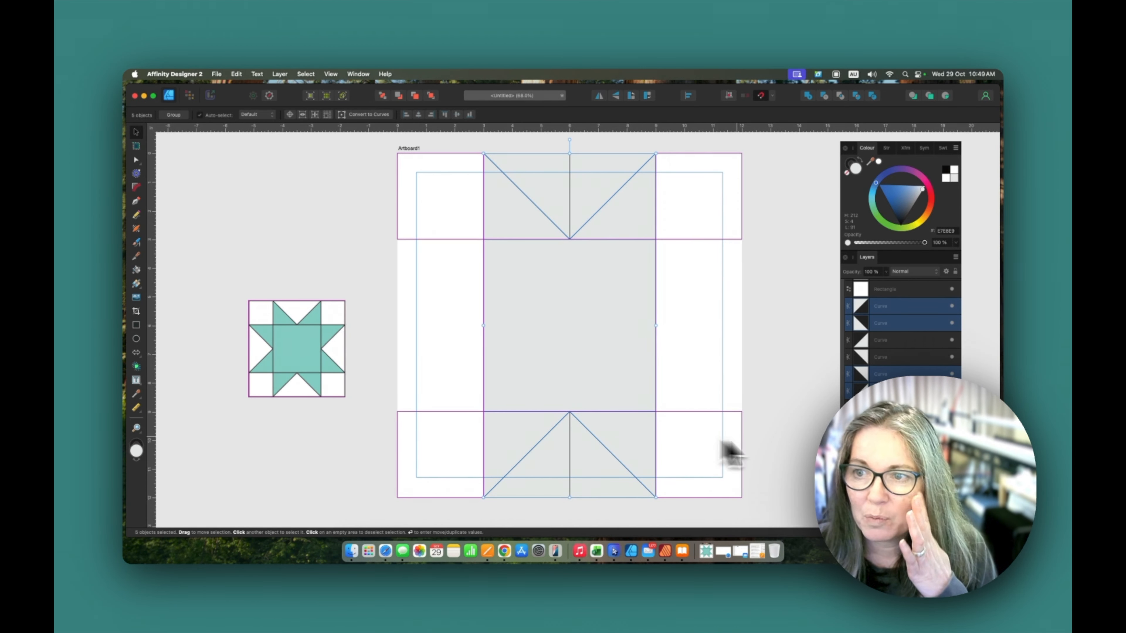
scroll(909, 346, "up", 3)
scroll(915, 361, "up", 1)
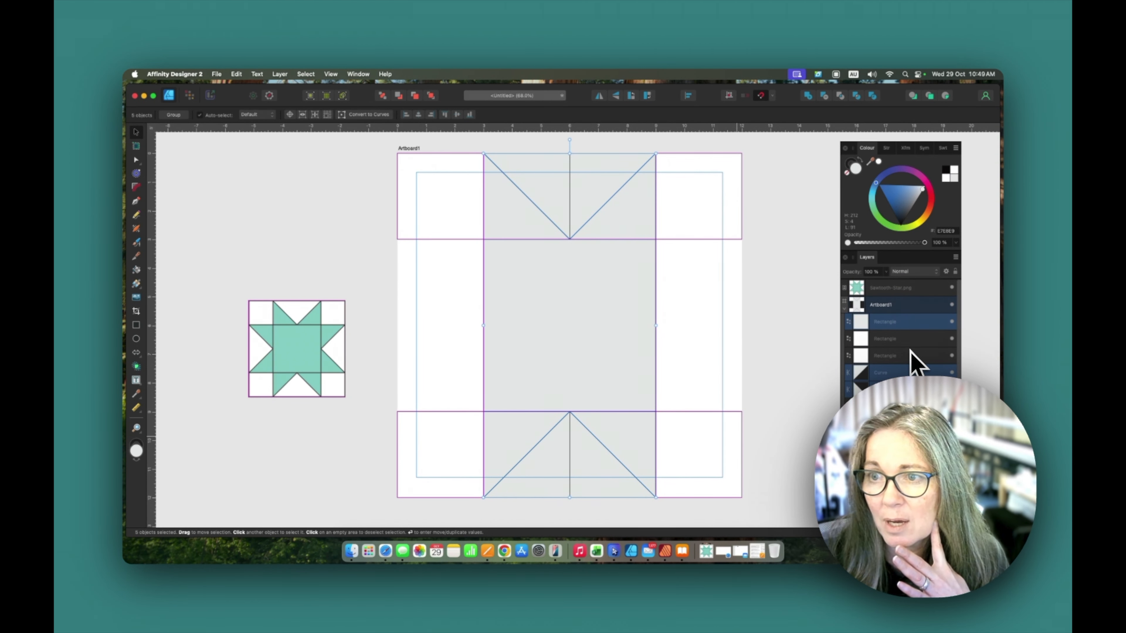
scroll(914, 361, "down", 2)
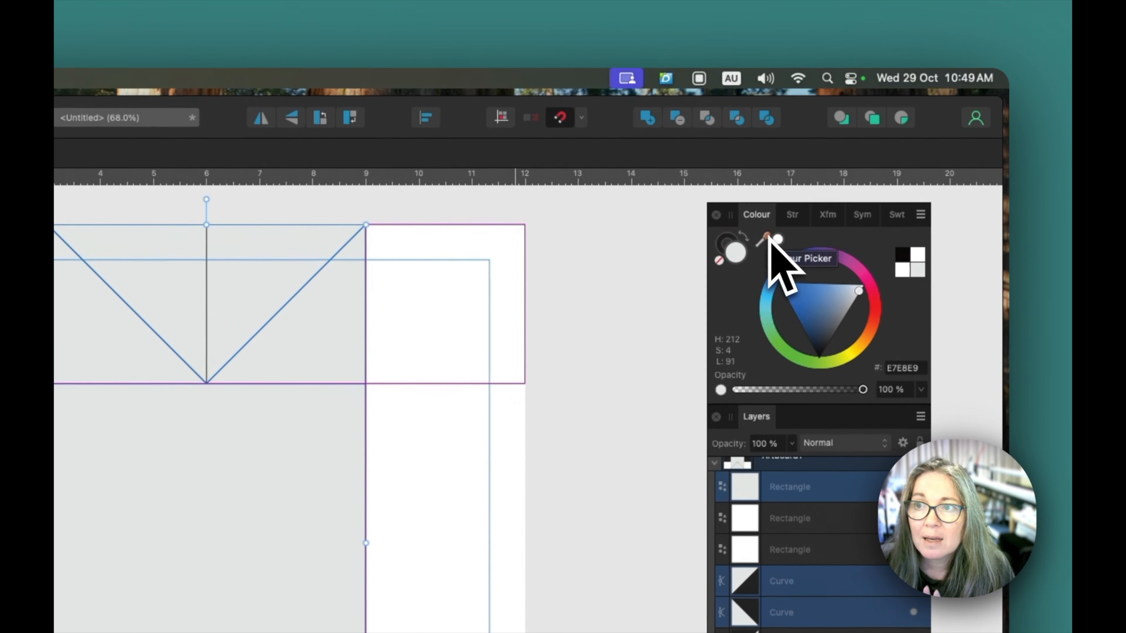
left_click_drag(768, 241, 0, 612)
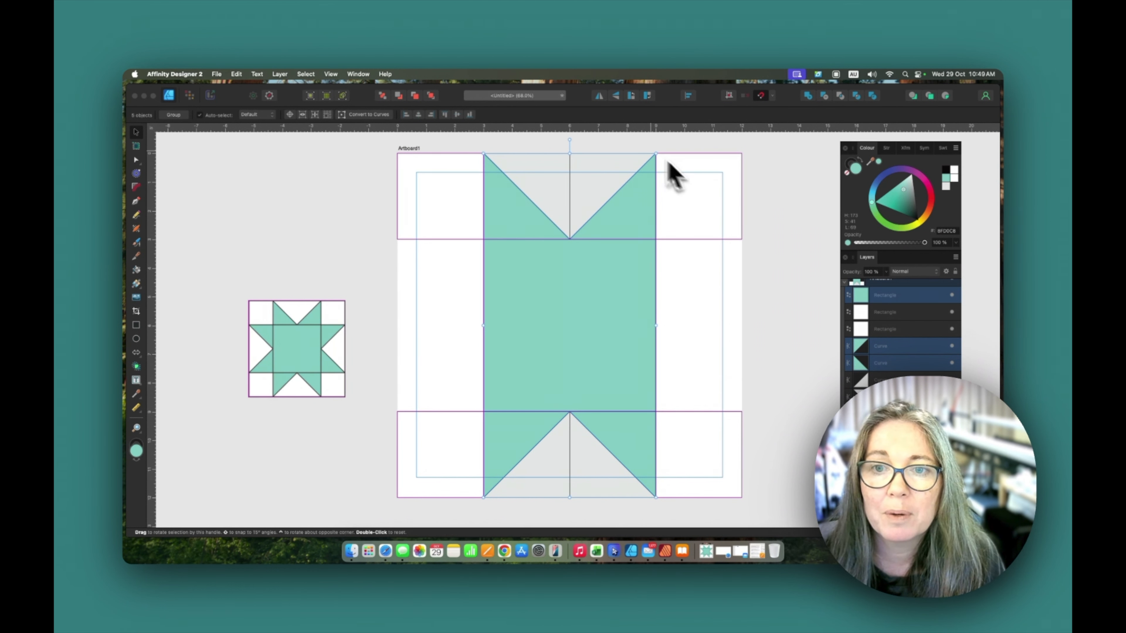
Step: Fill the four grey inner triangles of the upper and lower flying geese units with white, then clear the selection
left_click(548, 177)
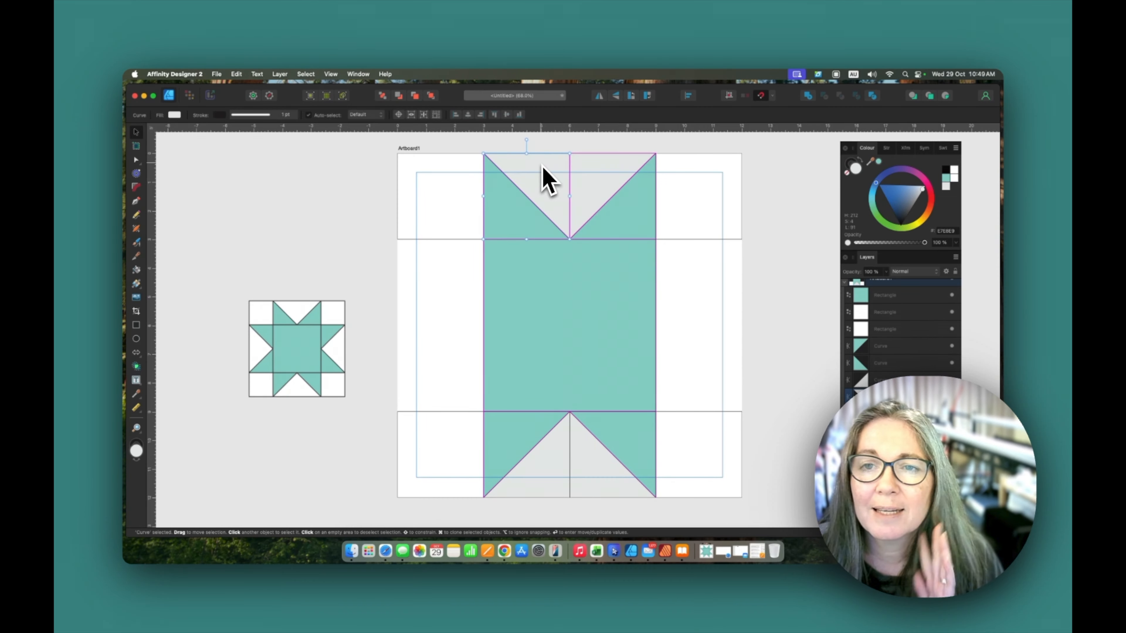
left_click(607, 166, "shift")
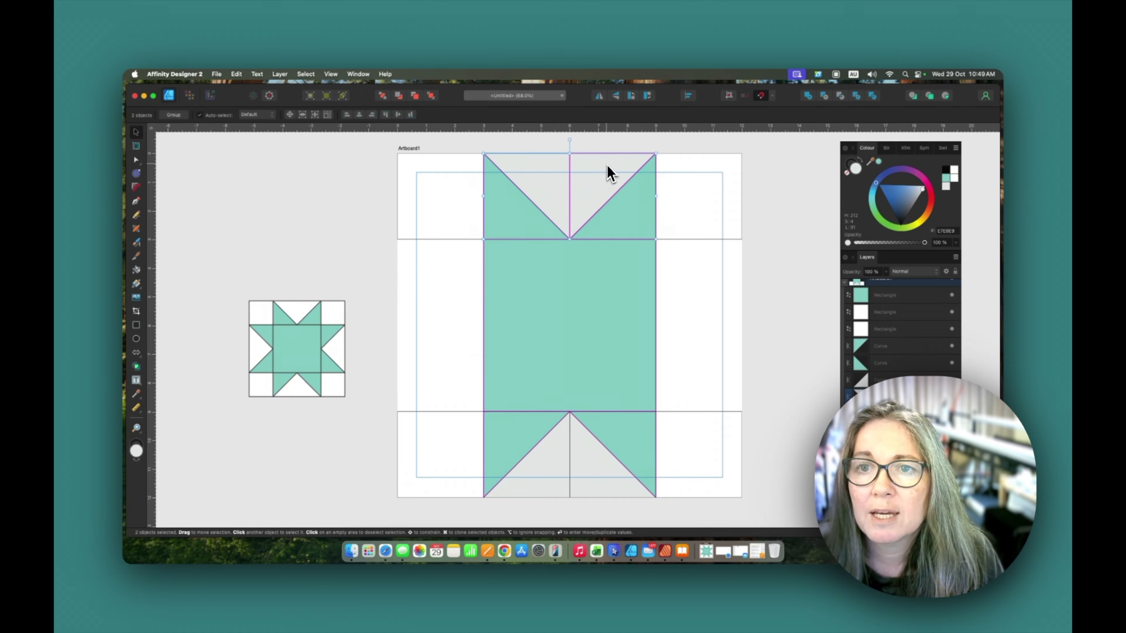
left_click(630, 432, "shift")
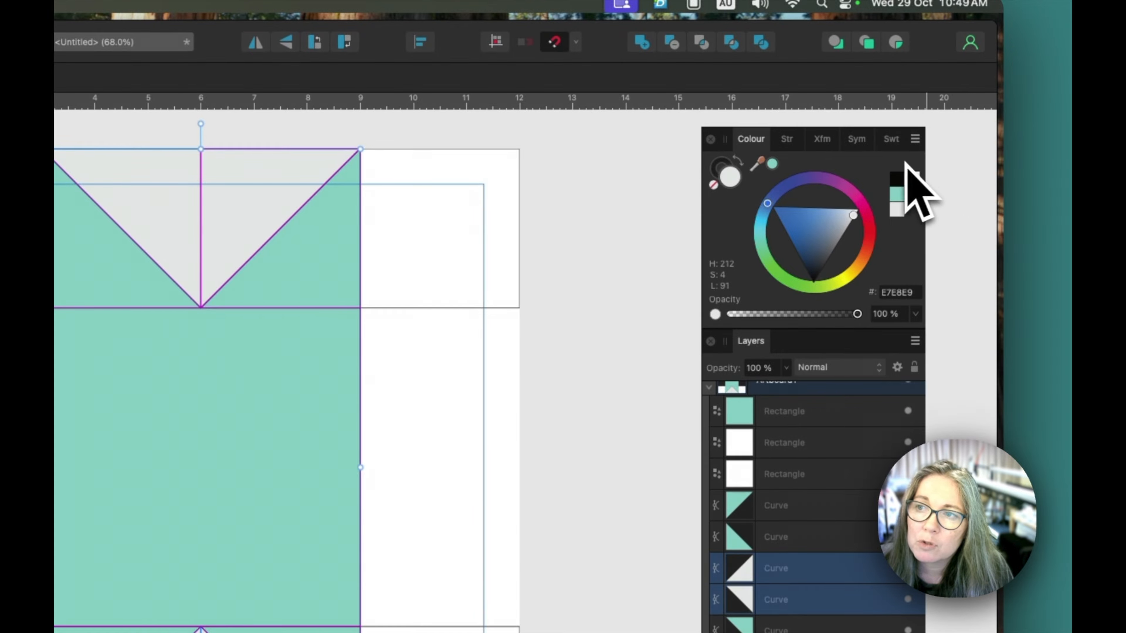
left_click(909, 176)
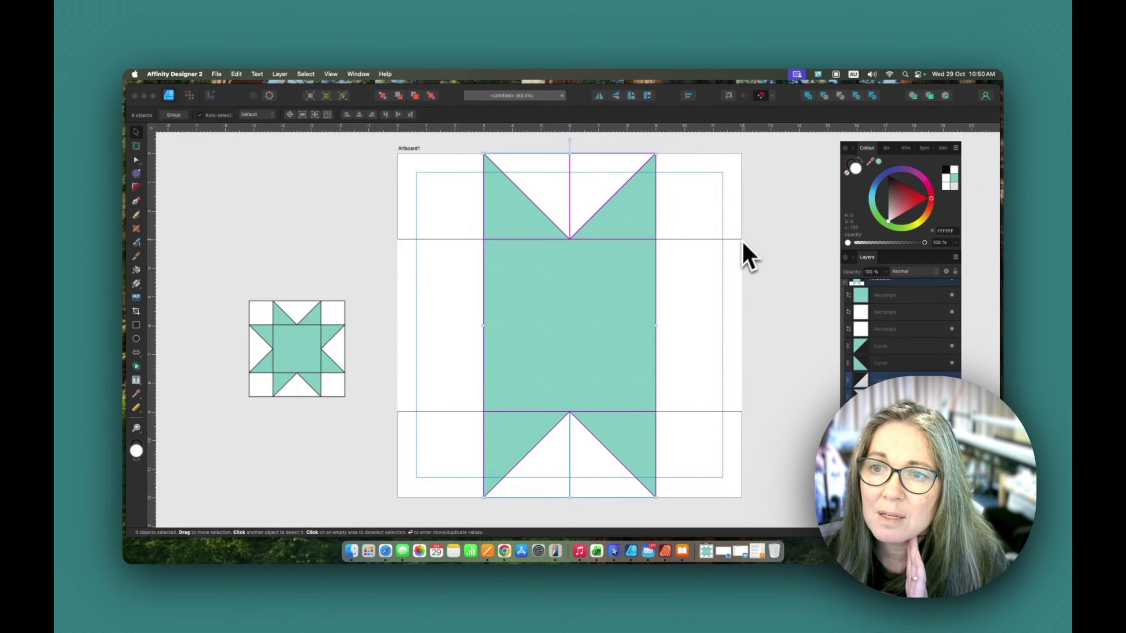
left_click(793, 240)
Step: Duplicate the four triangles of the upper flying geese unit, rotate the copy 90 degrees clockwise and snap it against the centre square's right side
scroll(163, 135, "down", 1)
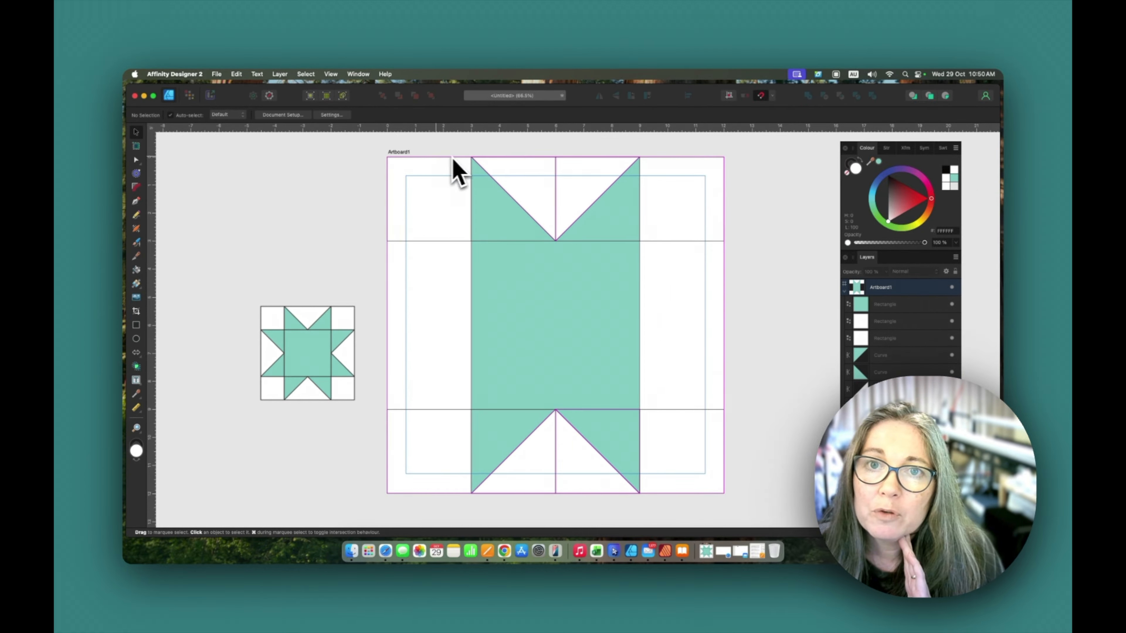
left_click_drag(455, 145, 661, 252)
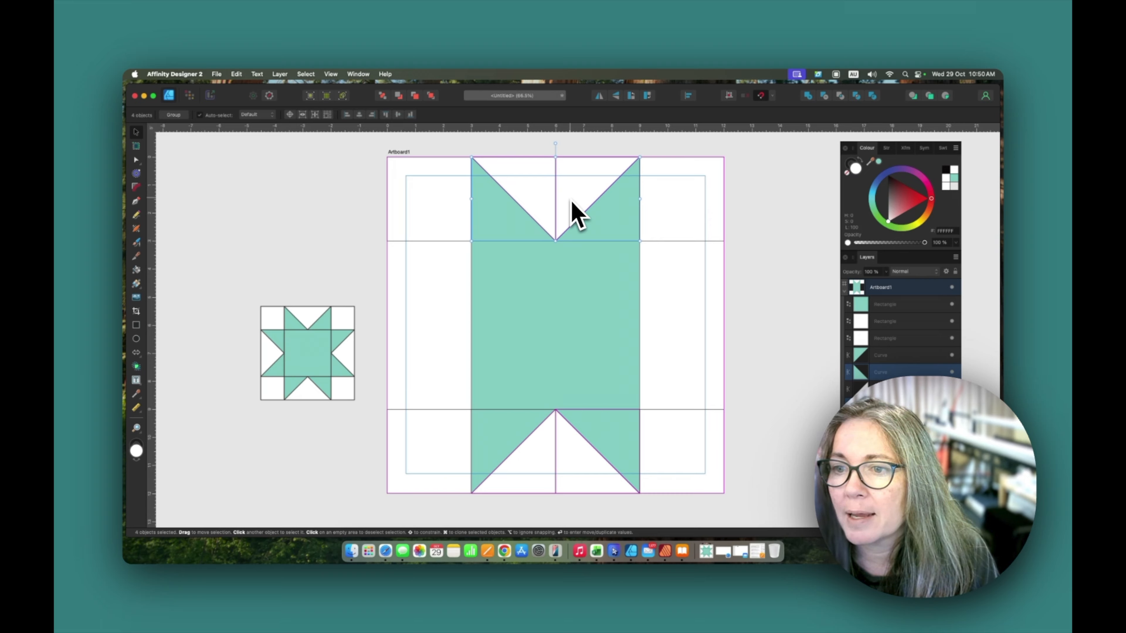
scroll(935, 323, "down", 3)
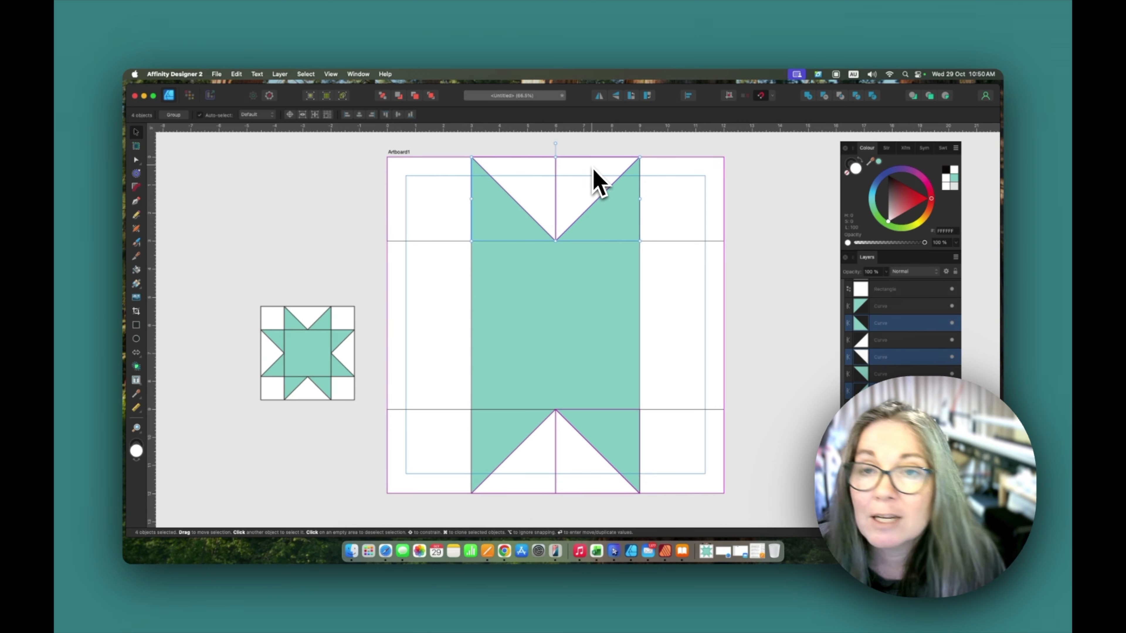
left_click_drag(595, 178, 661, 304)
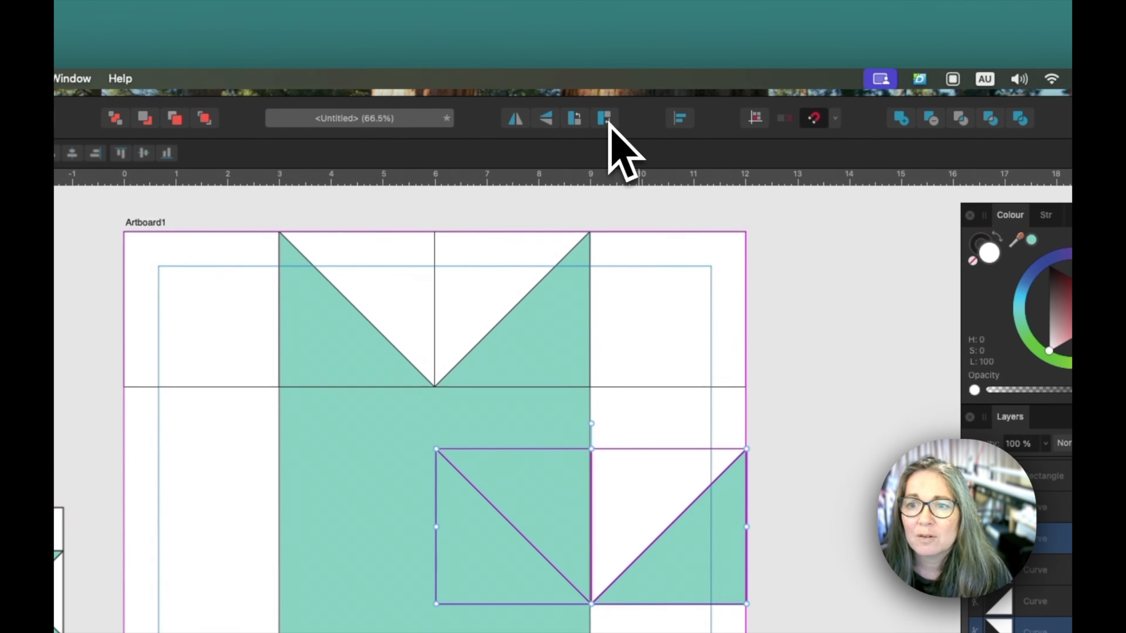
left_click(621, 112)
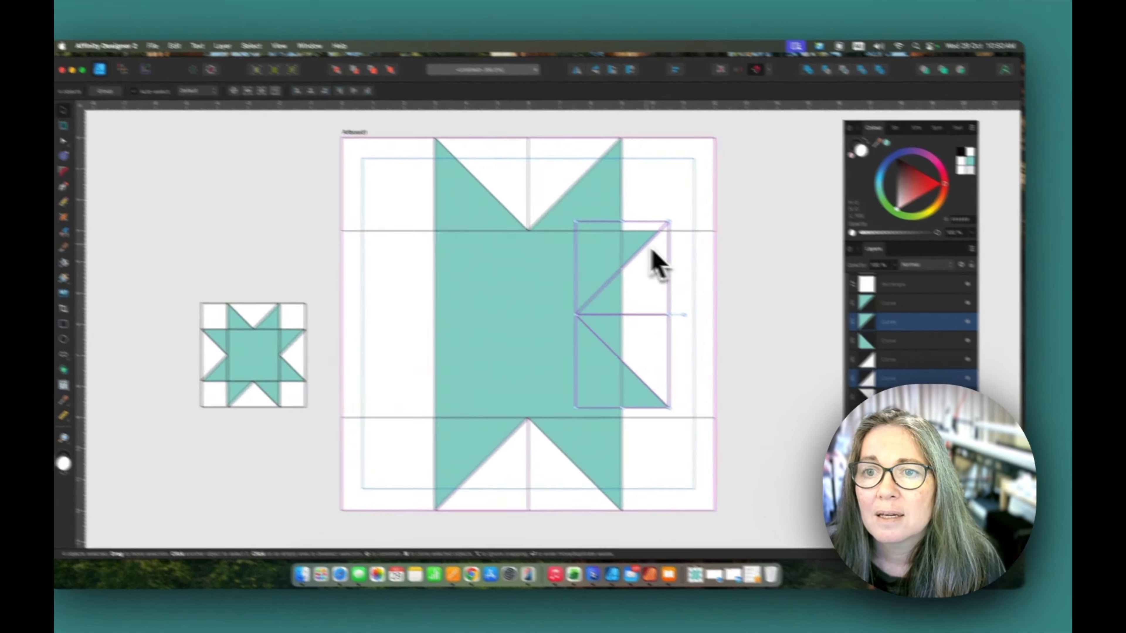
left_click_drag(597, 400, 682, 416)
left_click_drag(585, 188, 576, 184)
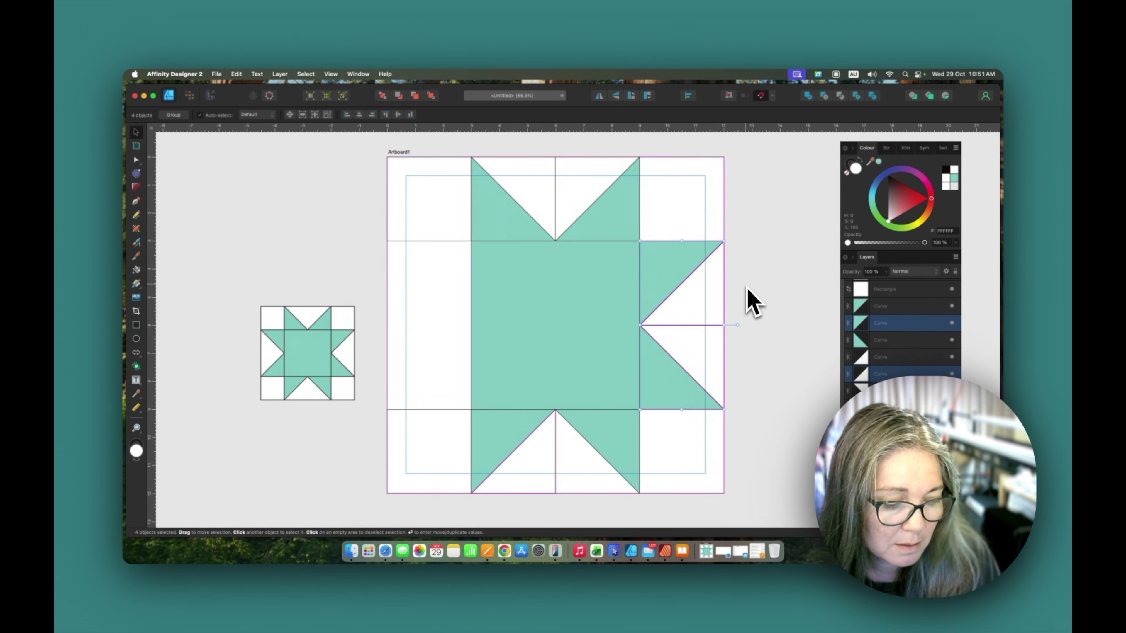
Step: Duplicate the right-hand flying geese unit to the centre square's left side and flip the copy horizontally
left_click_drag(686, 284, 435, 265)
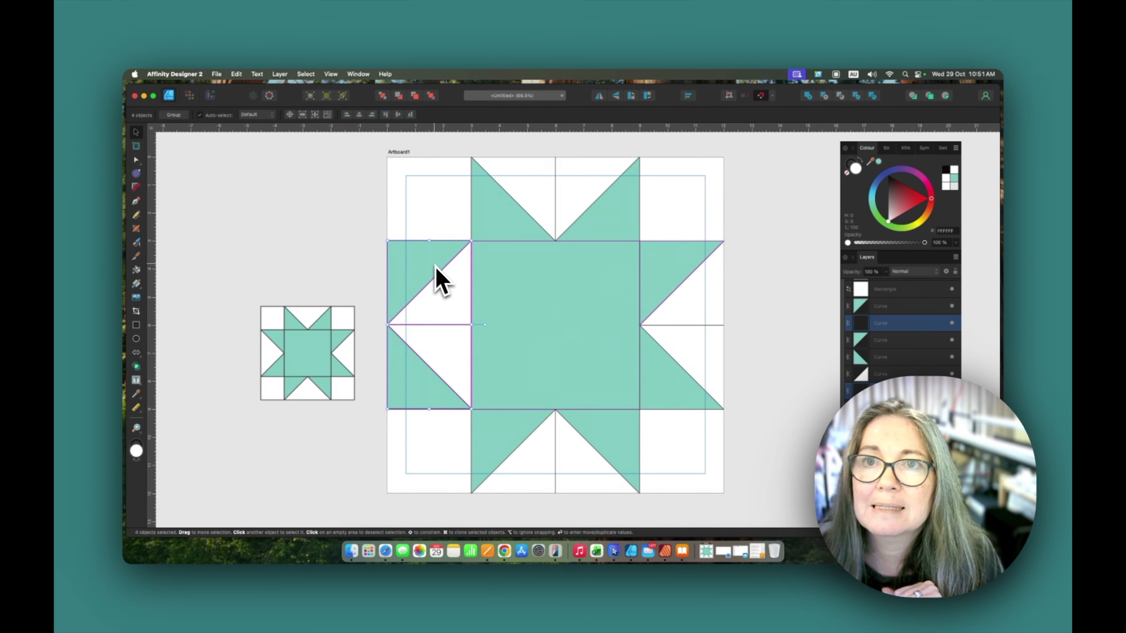
left_click(600, 99)
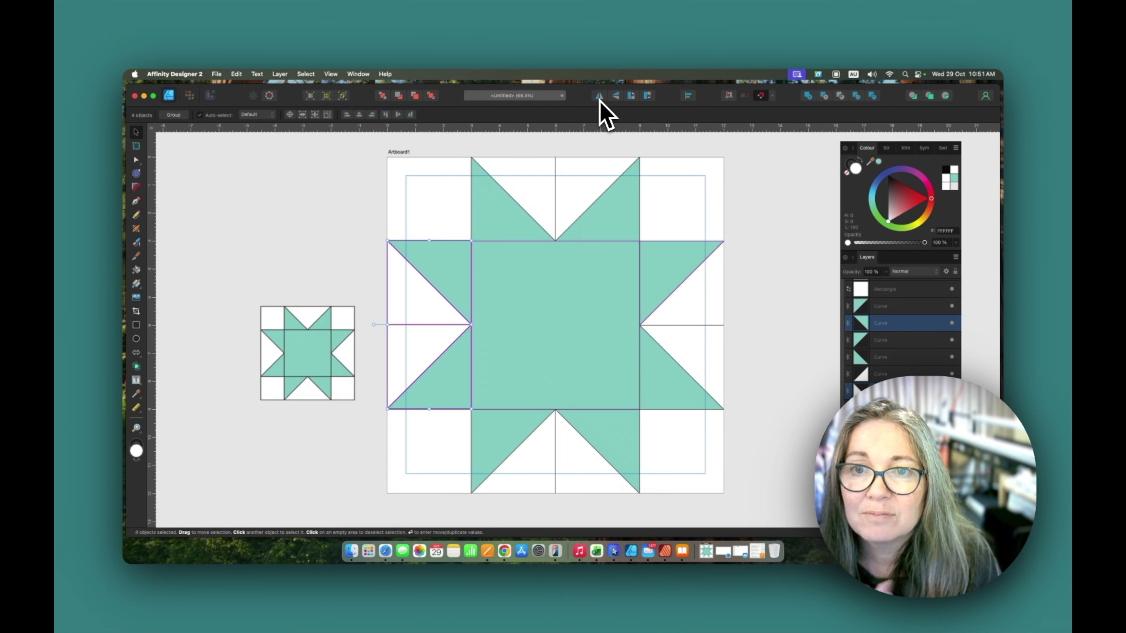